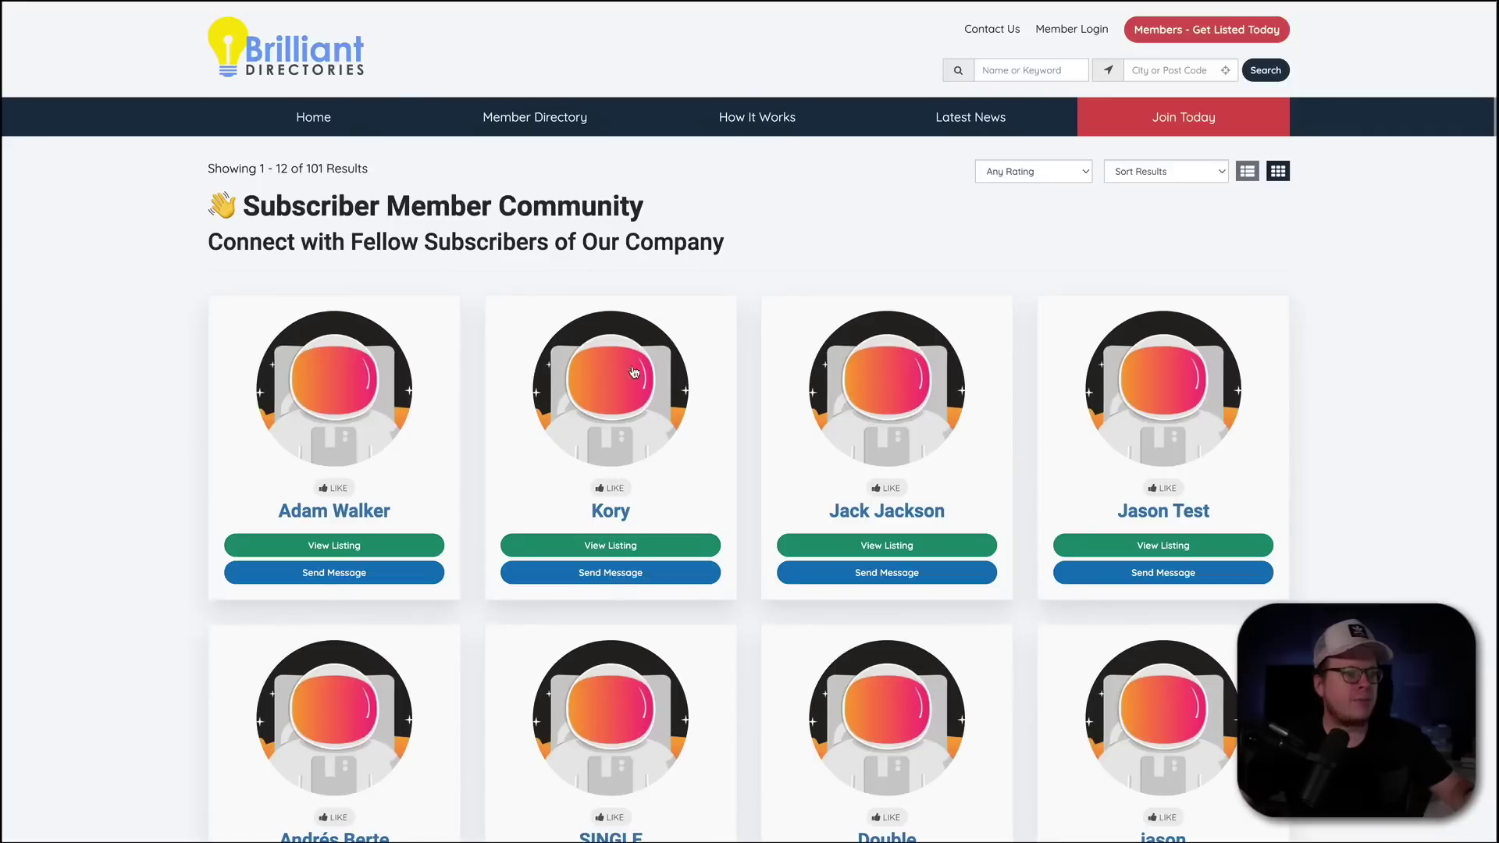
- Scroll through the member directory listing and clear the stray text selection
{"action": "scroll", "coordinate": [453, 414], "scroll_direction": "down", "scroll_amount": 1}
{"action": "scroll", "coordinate": [453, 418], "scroll_direction": "up", "scroll_amount": 1}
{"action": "left_click", "coordinate": [195, 487]}
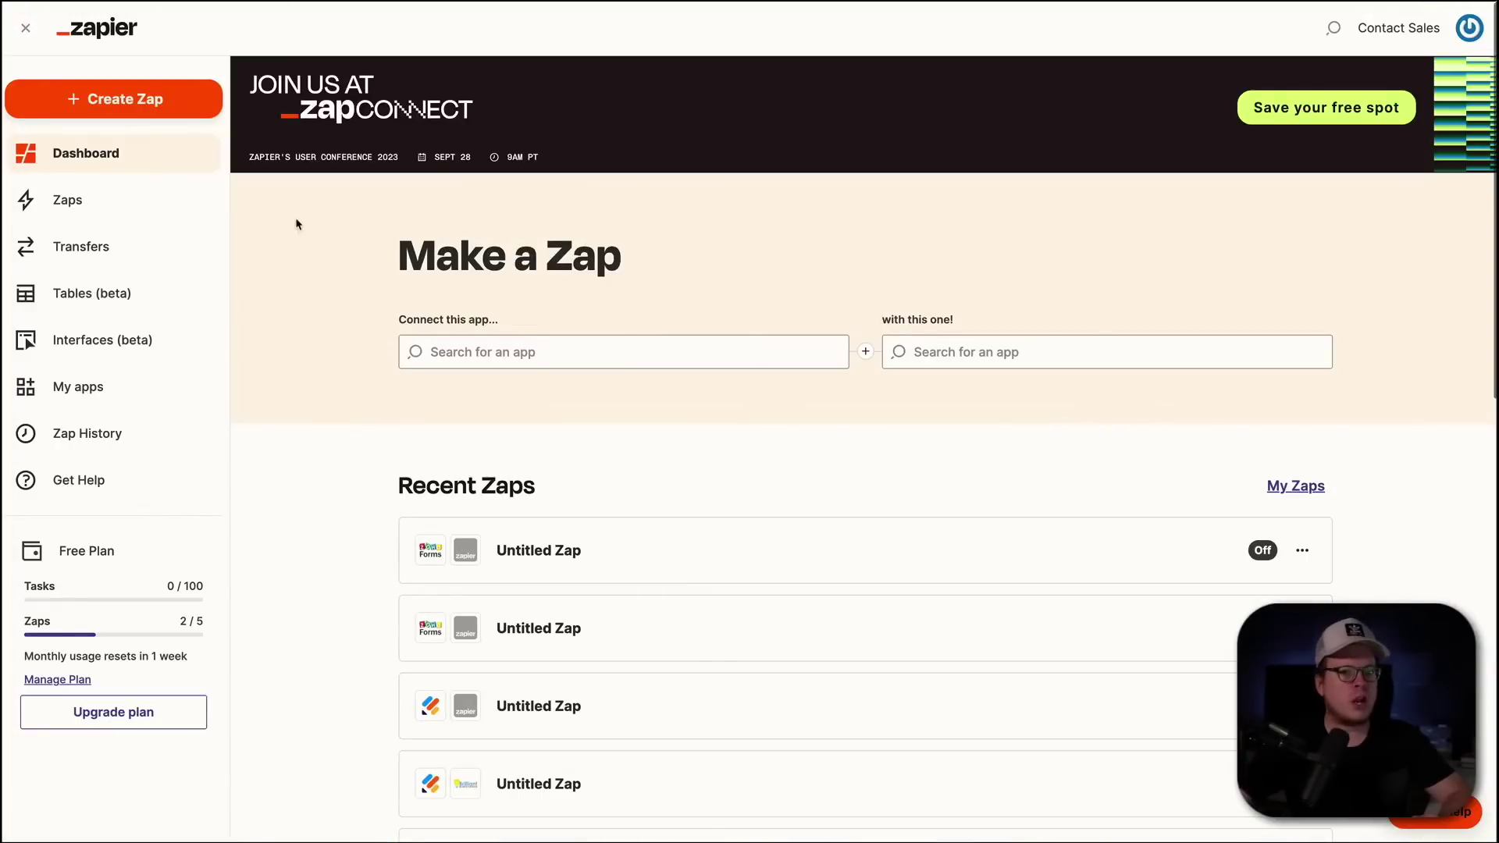
- Create a new zap with Typeform as the trigger app and New Entry as the event
{"action": "left_click", "coordinate": [130, 114]}
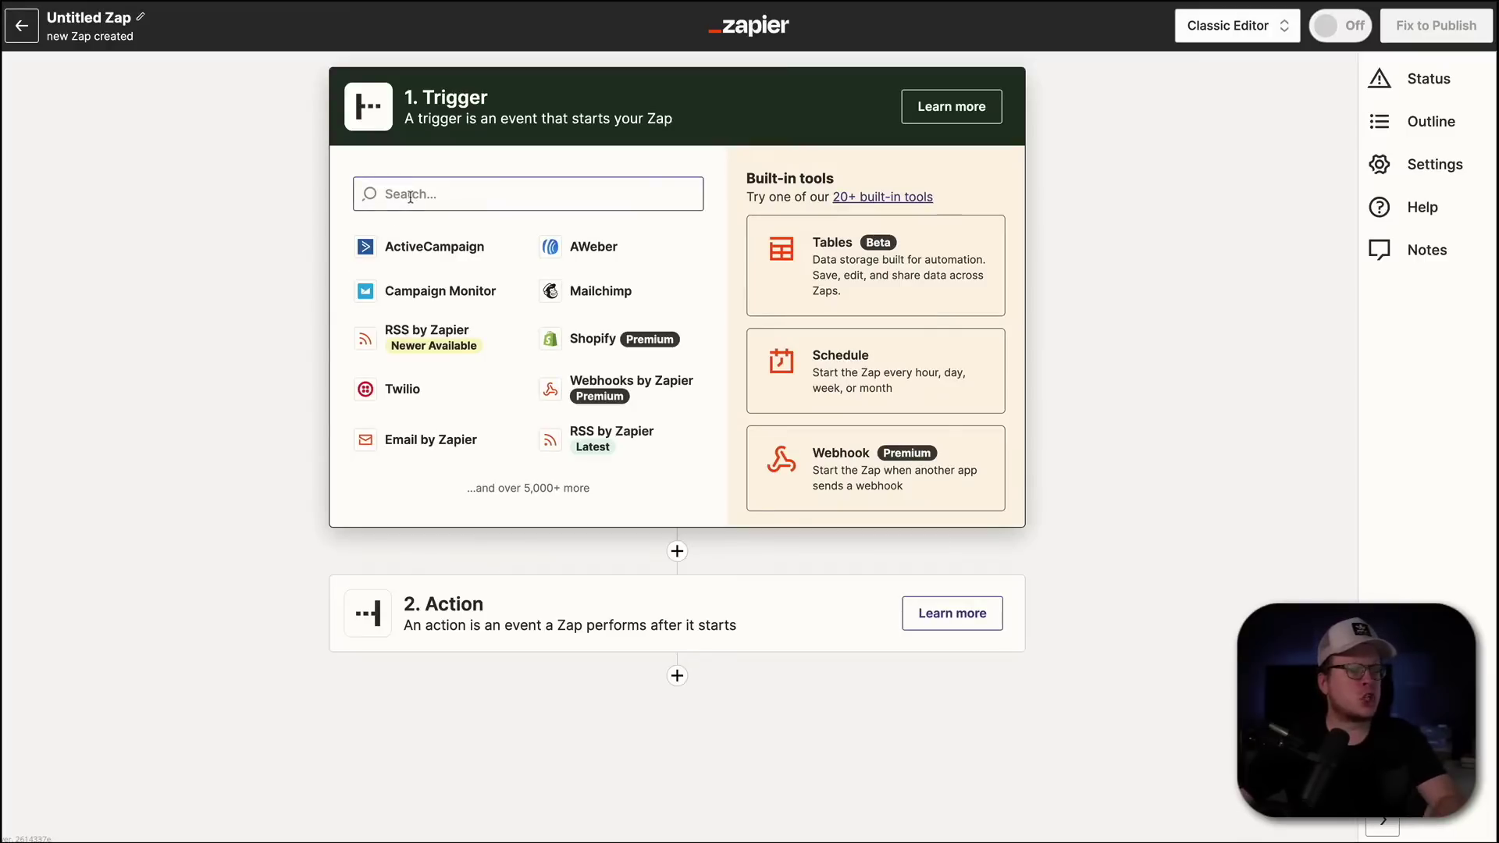
{"action": "left_click", "coordinate": [410, 196]}
{"action": "type", "text": "type"}
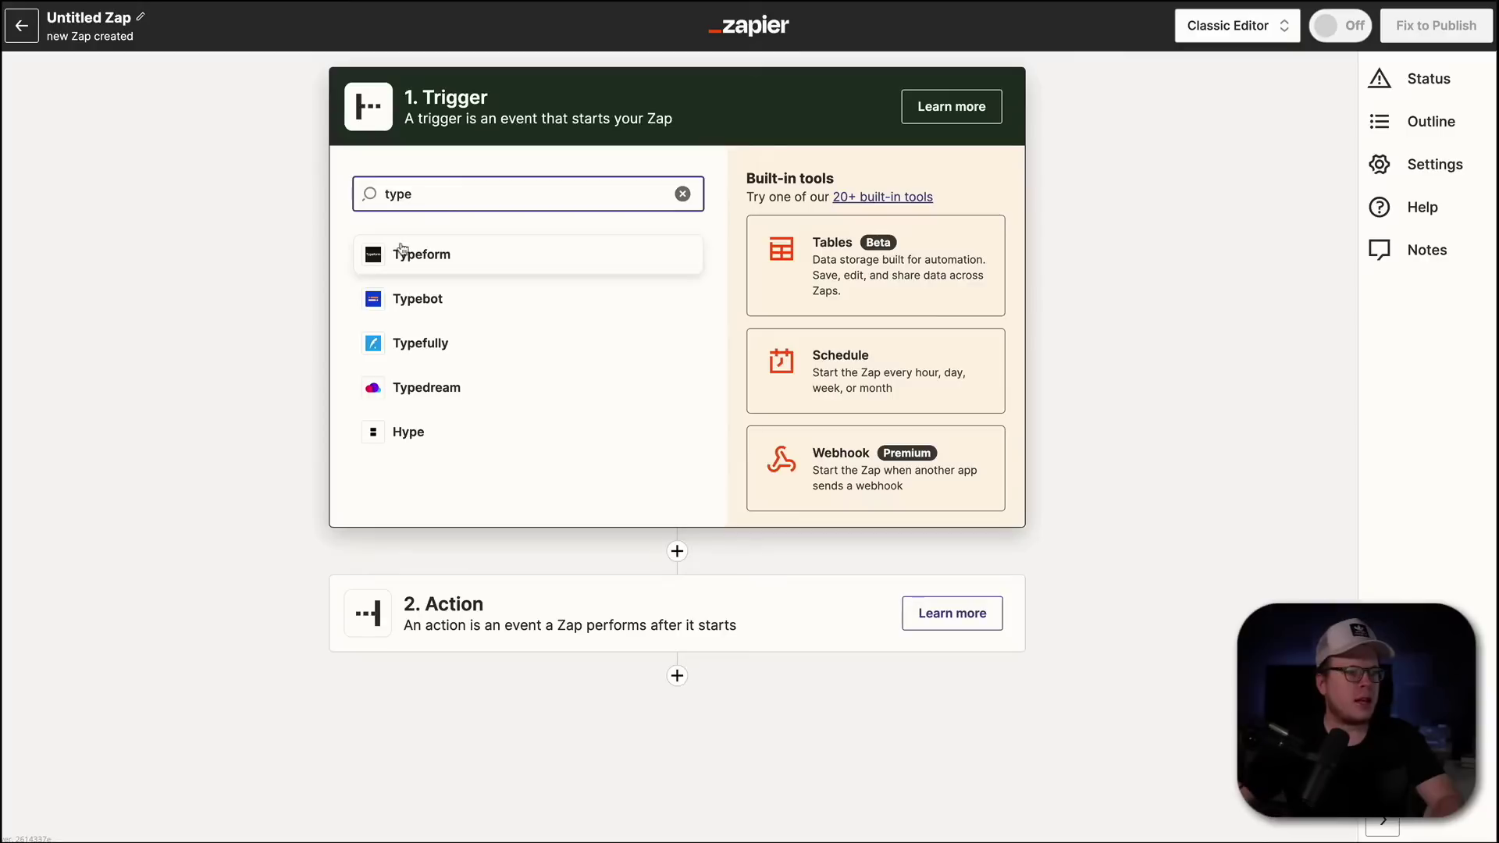
{"action": "left_click", "coordinate": [402, 251]}
{"action": "left_click", "coordinate": [459, 312]}
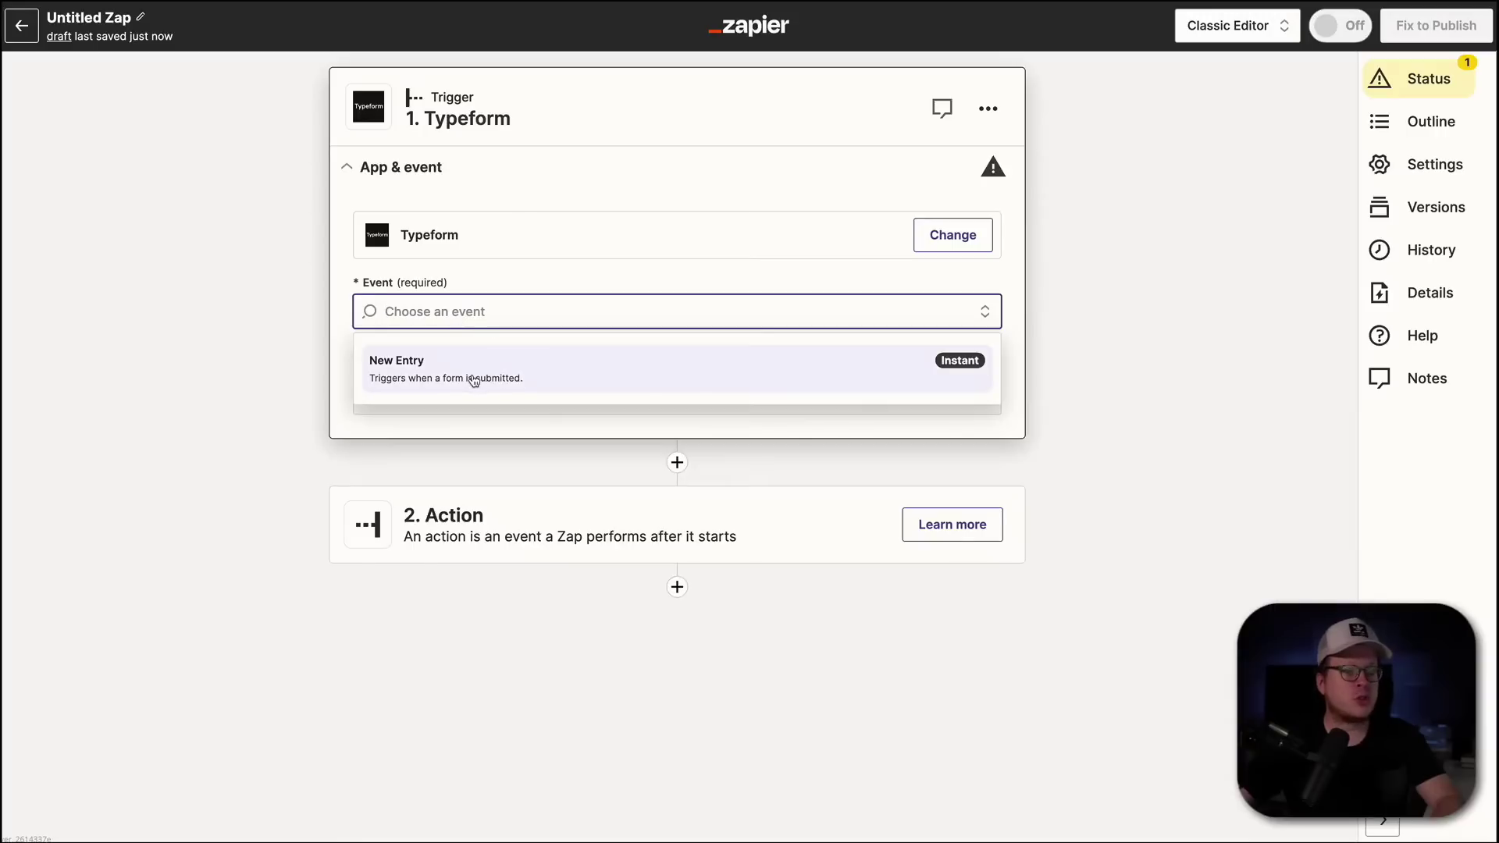
{"action": "left_click", "coordinate": [474, 381]}
{"action": "left_click", "coordinate": [549, 382]}
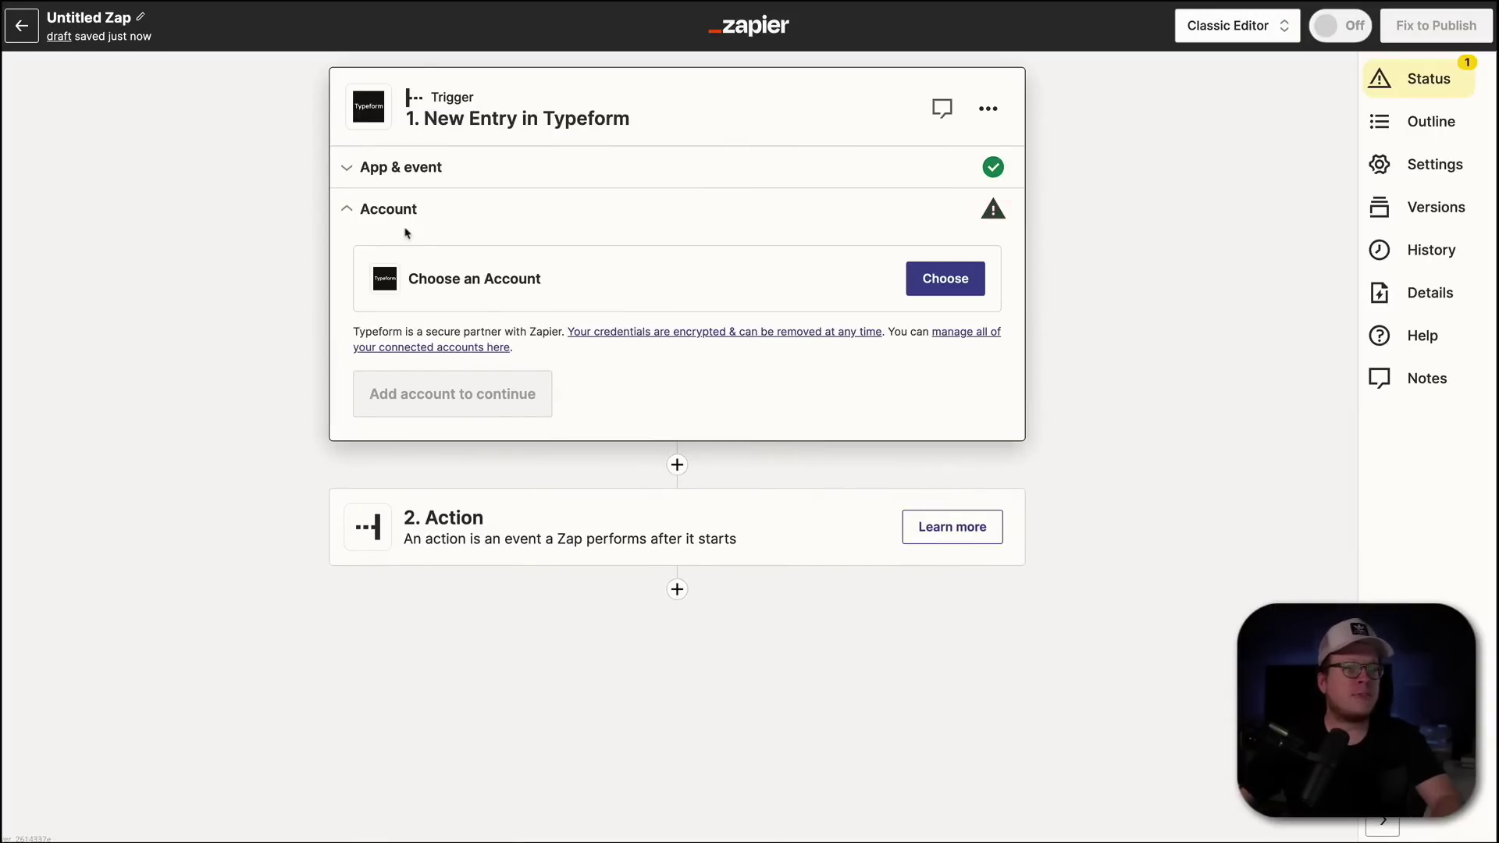
- Authorise a new Typeform account in the OAuth popup and attach it to the trigger
{"action": "left_click", "coordinate": [940, 279]}
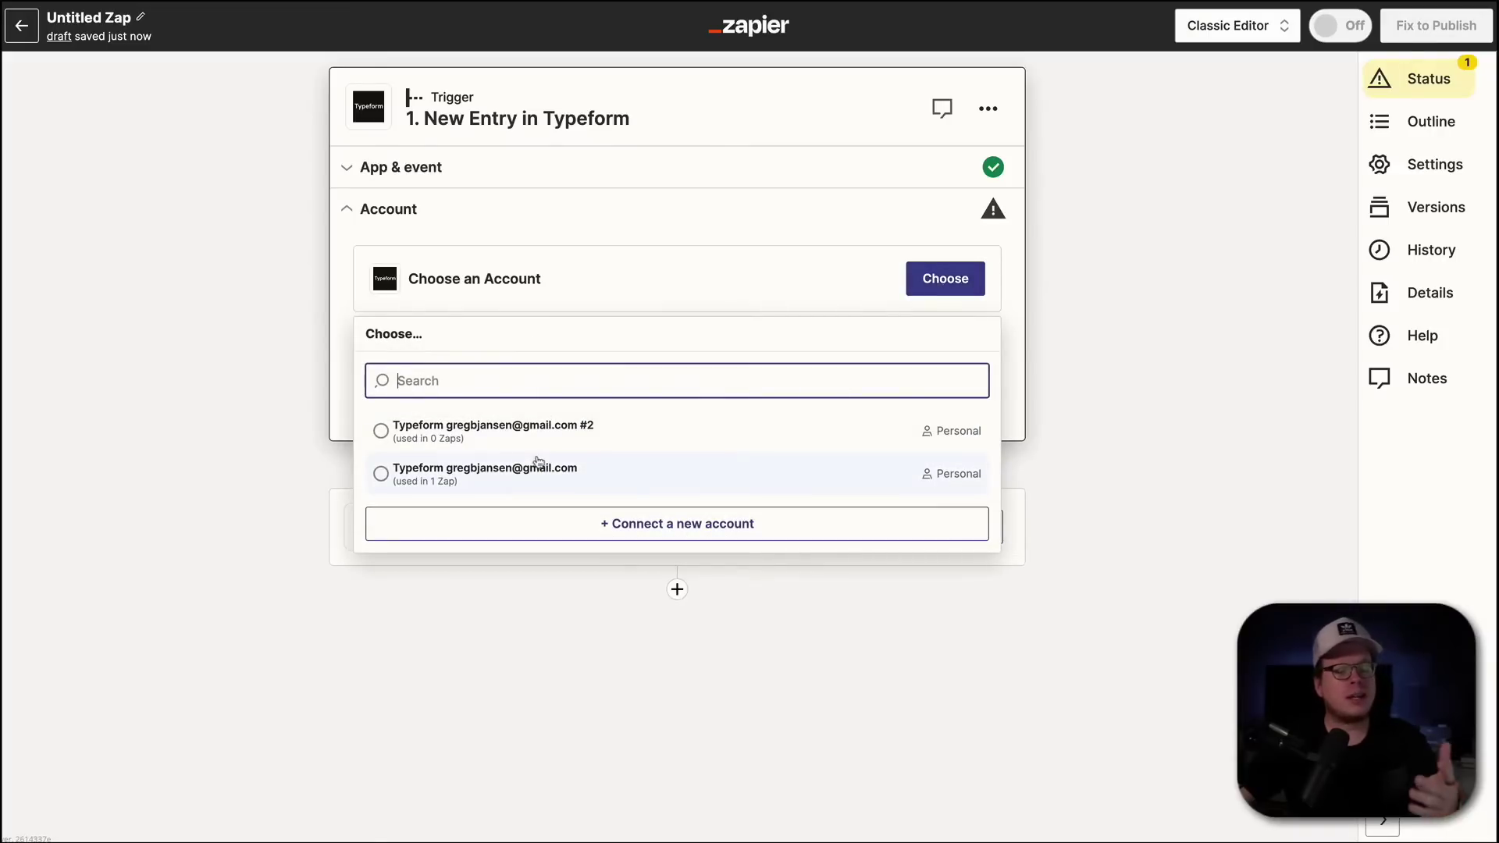
{"action": "left_click", "coordinate": [658, 525]}
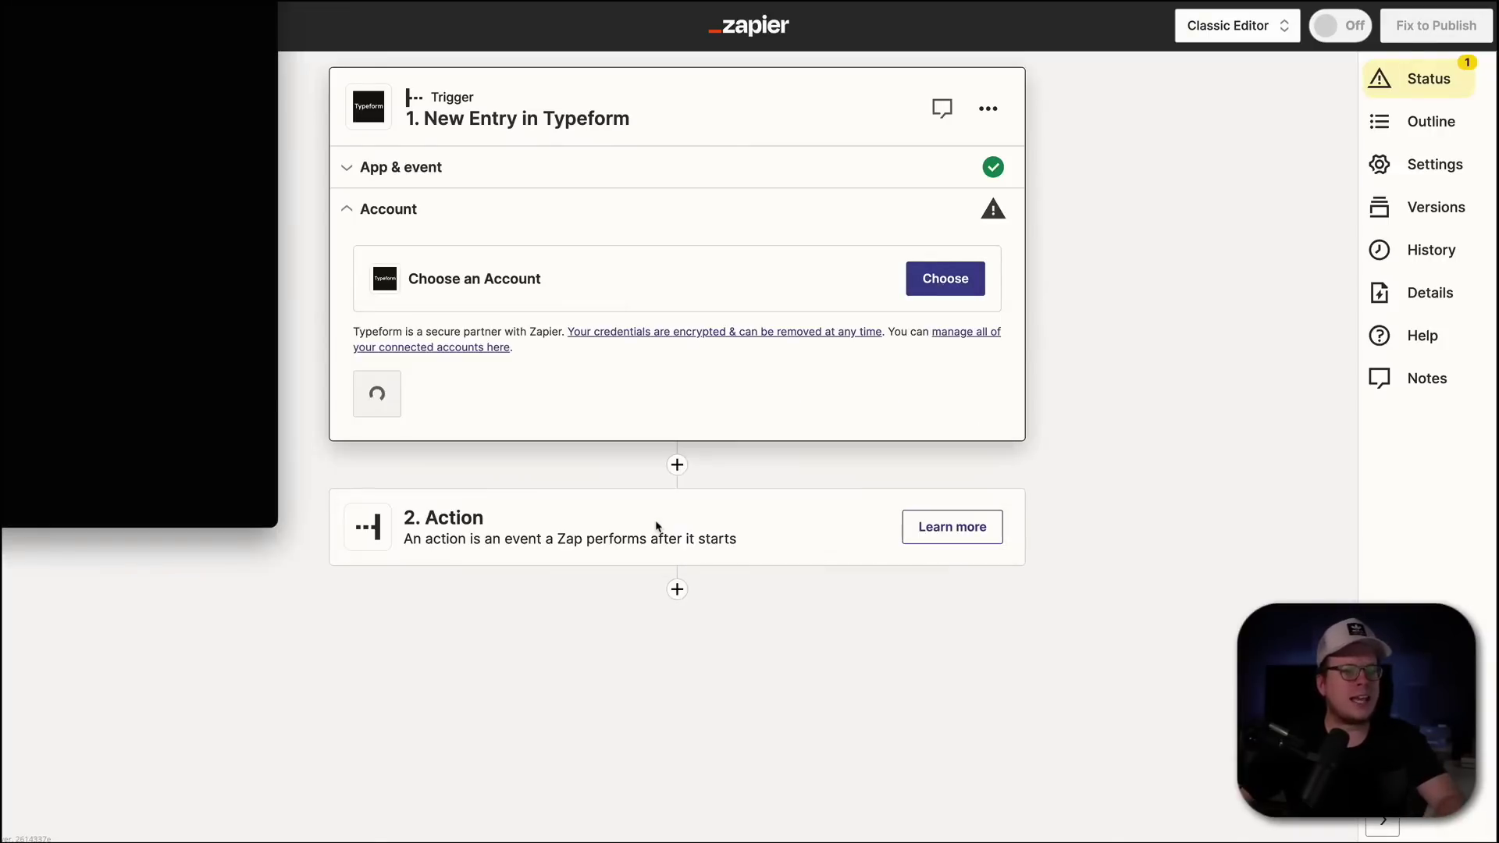
{"action": "left_click_drag", "start_coordinate": [762, 70], "coordinate": [801, 117]}
{"action": "scroll", "coordinate": [710, 490], "scroll_direction": "down", "scroll_amount": 5}
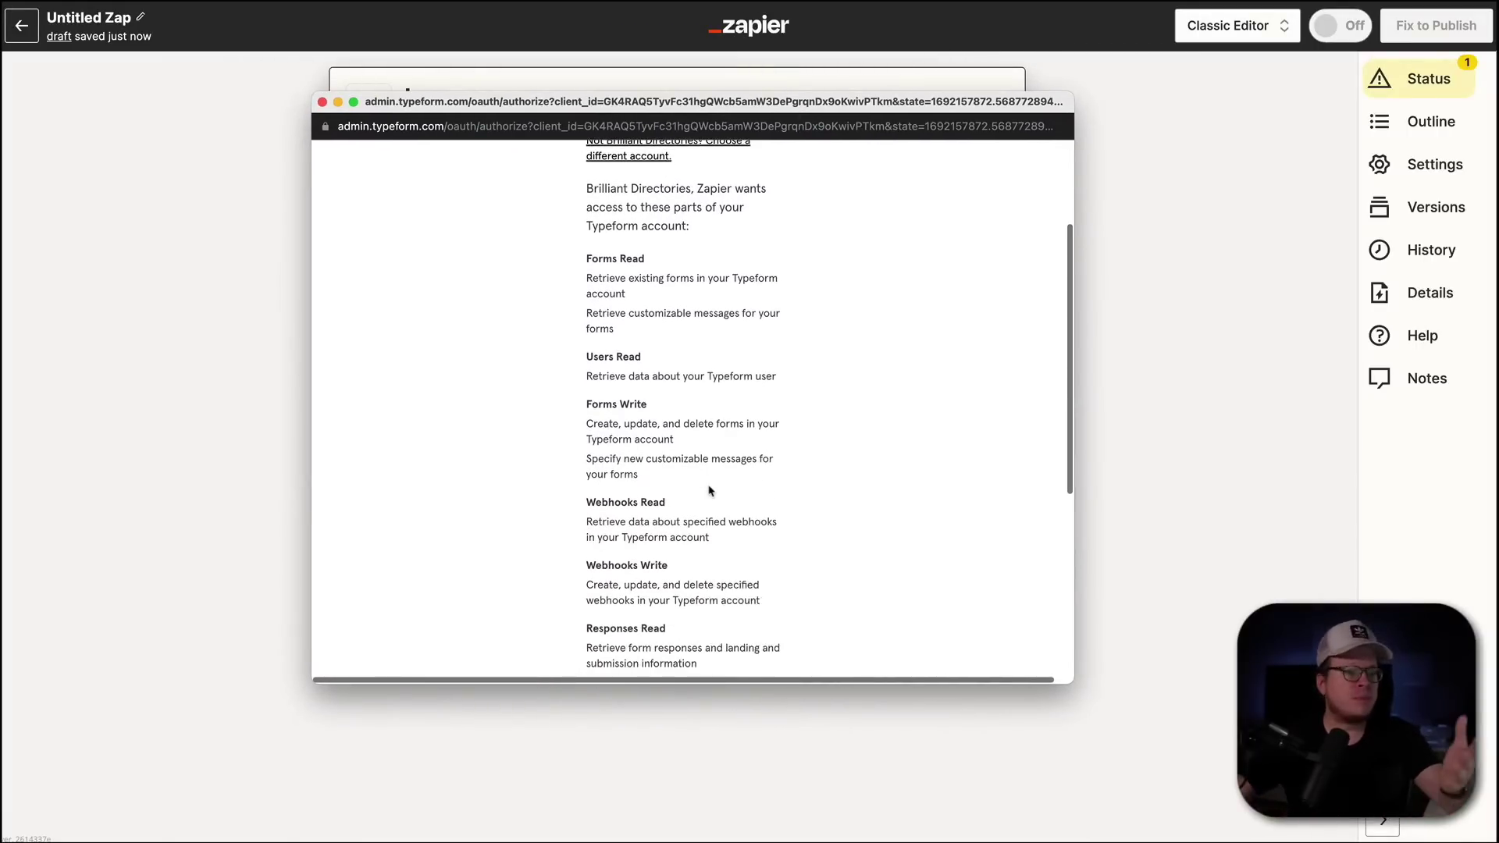
{"action": "scroll", "coordinate": [710, 490], "scroll_direction": "up", "scroll_amount": 4}
{"action": "scroll", "coordinate": [710, 491], "scroll_direction": "down", "scroll_amount": 10}
{"action": "scroll", "coordinate": [710, 490], "scroll_direction": "down", "scroll_amount": 1}
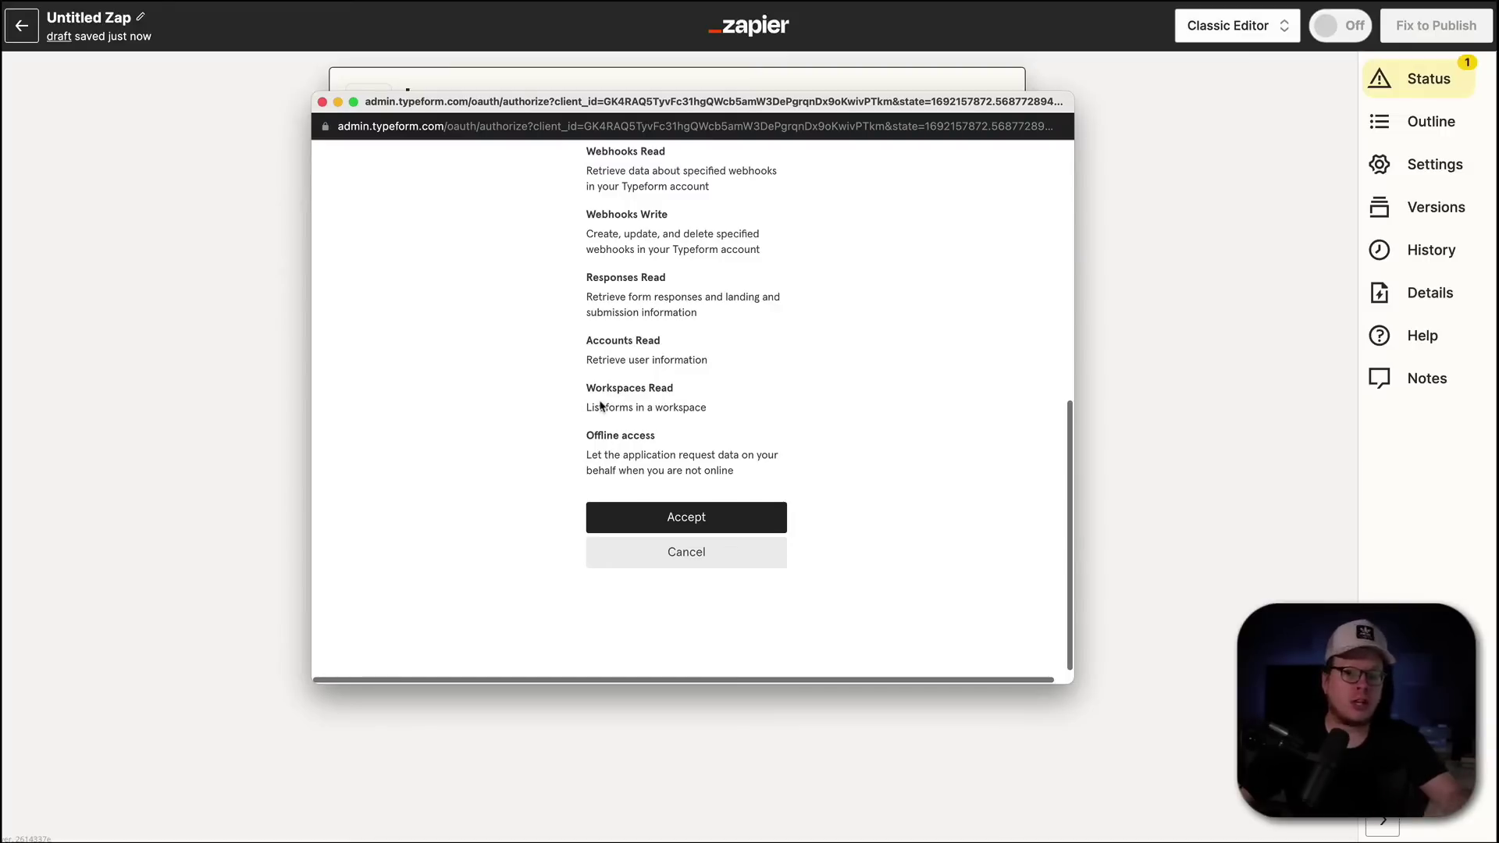
{"action": "scroll", "coordinate": [582, 393], "scroll_direction": "up", "scroll_amount": 7}
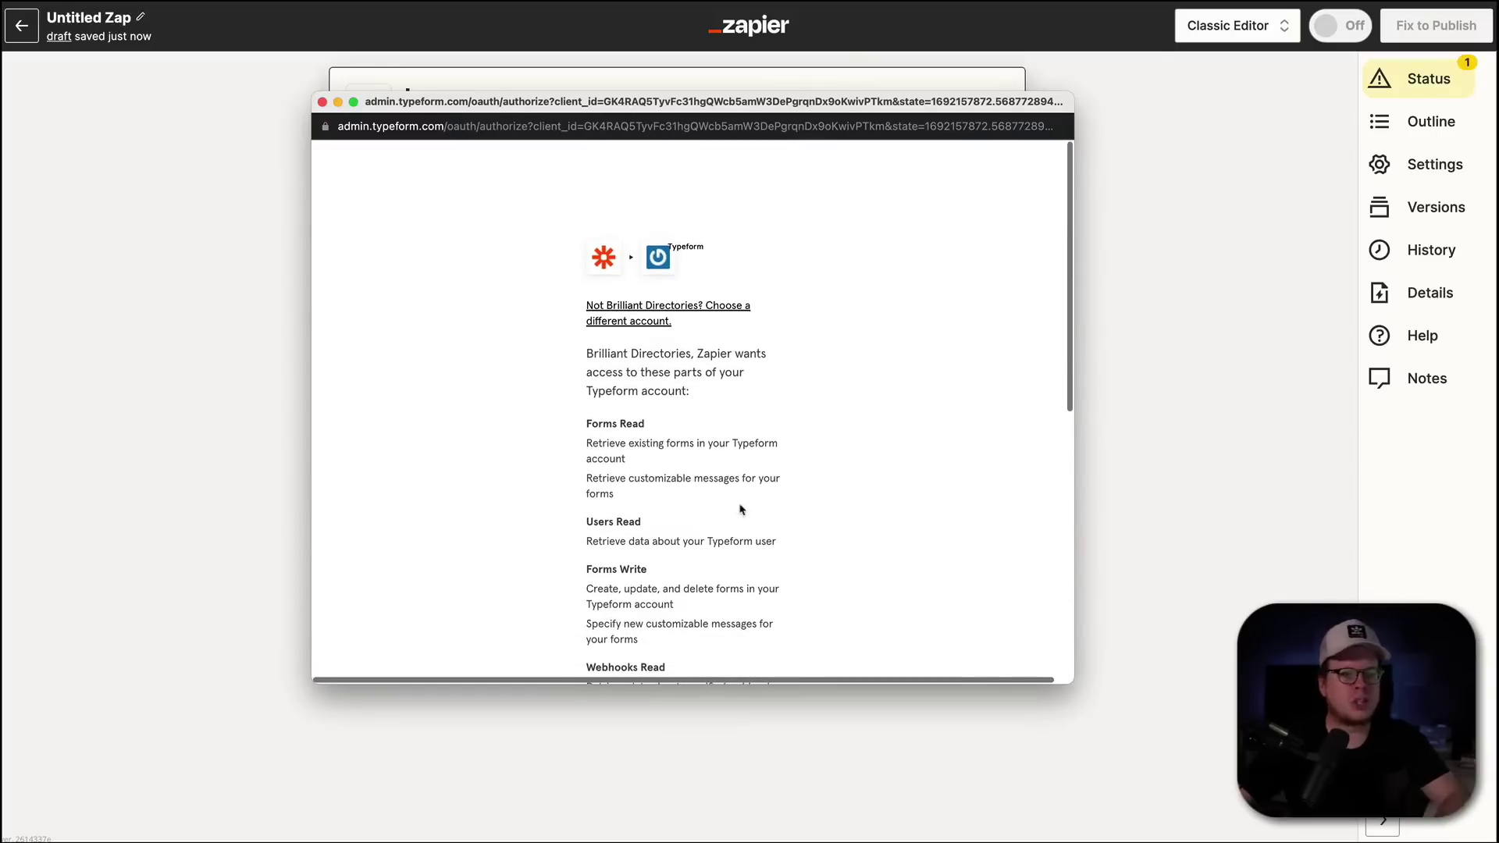
{"action": "scroll", "coordinate": [740, 504], "scroll_direction": "down", "scroll_amount": 5}
{"action": "scroll", "coordinate": [739, 503], "scroll_direction": "down", "scroll_amount": 1}
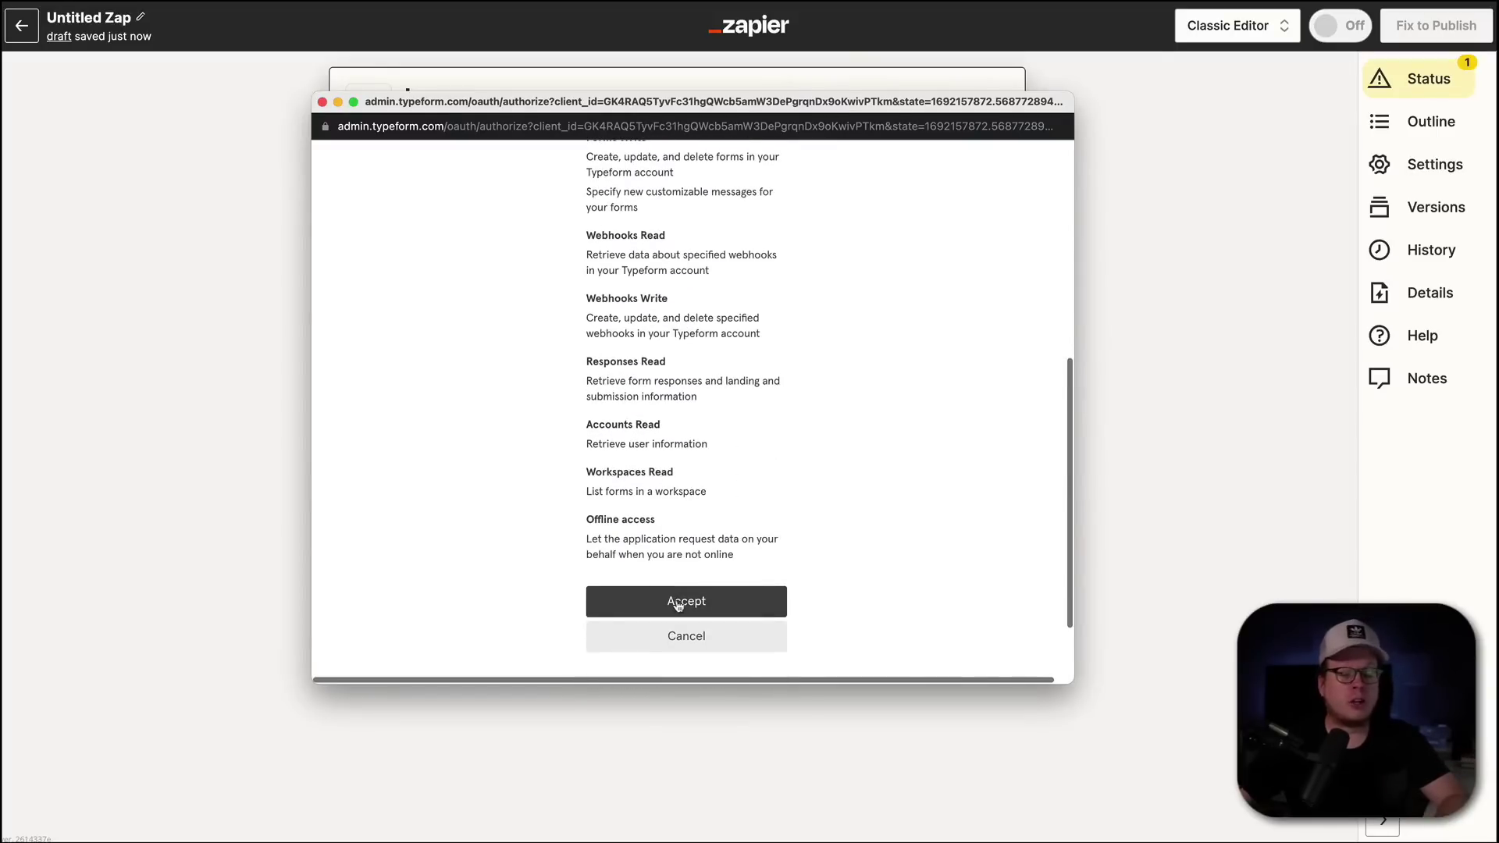
{"action": "left_click", "coordinate": [678, 602]}
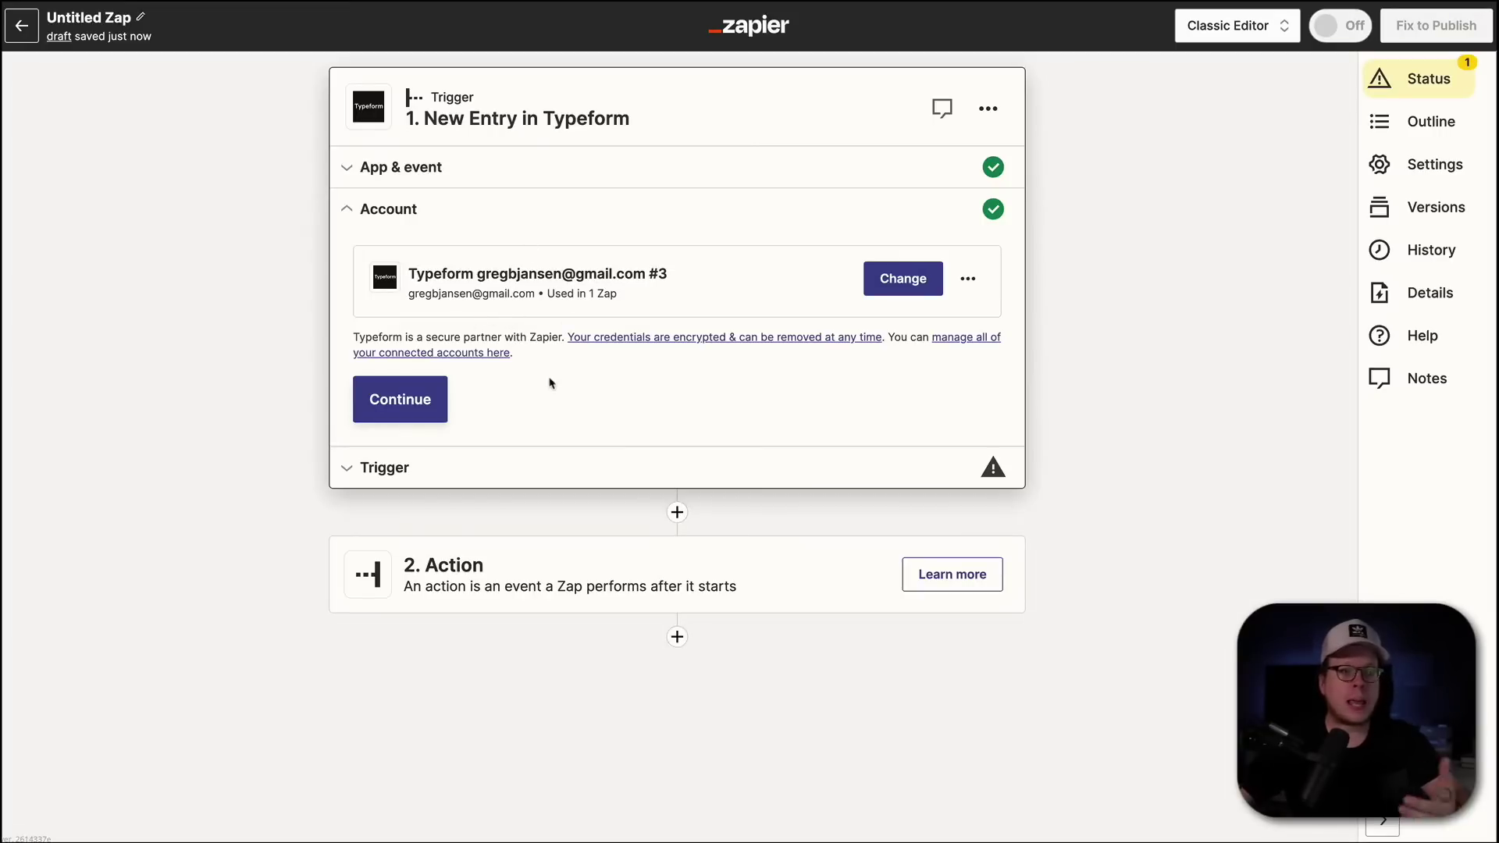
- Select the New User Sign Up form, test the trigger, and continue with the sample entry
{"action": "left_click", "coordinate": [403, 419]}
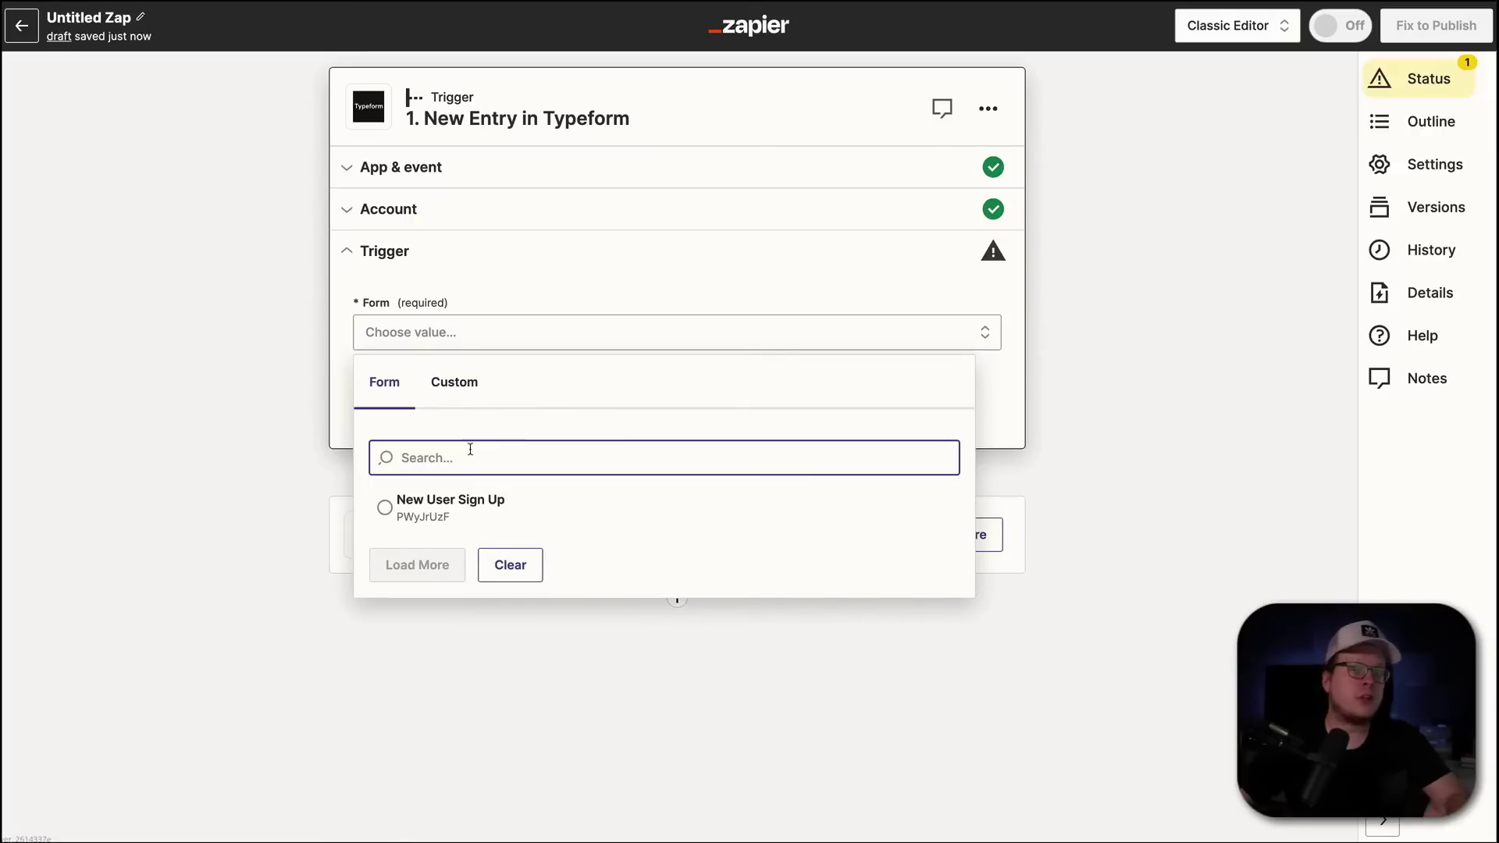
{"action": "left_click", "coordinate": [388, 509]}
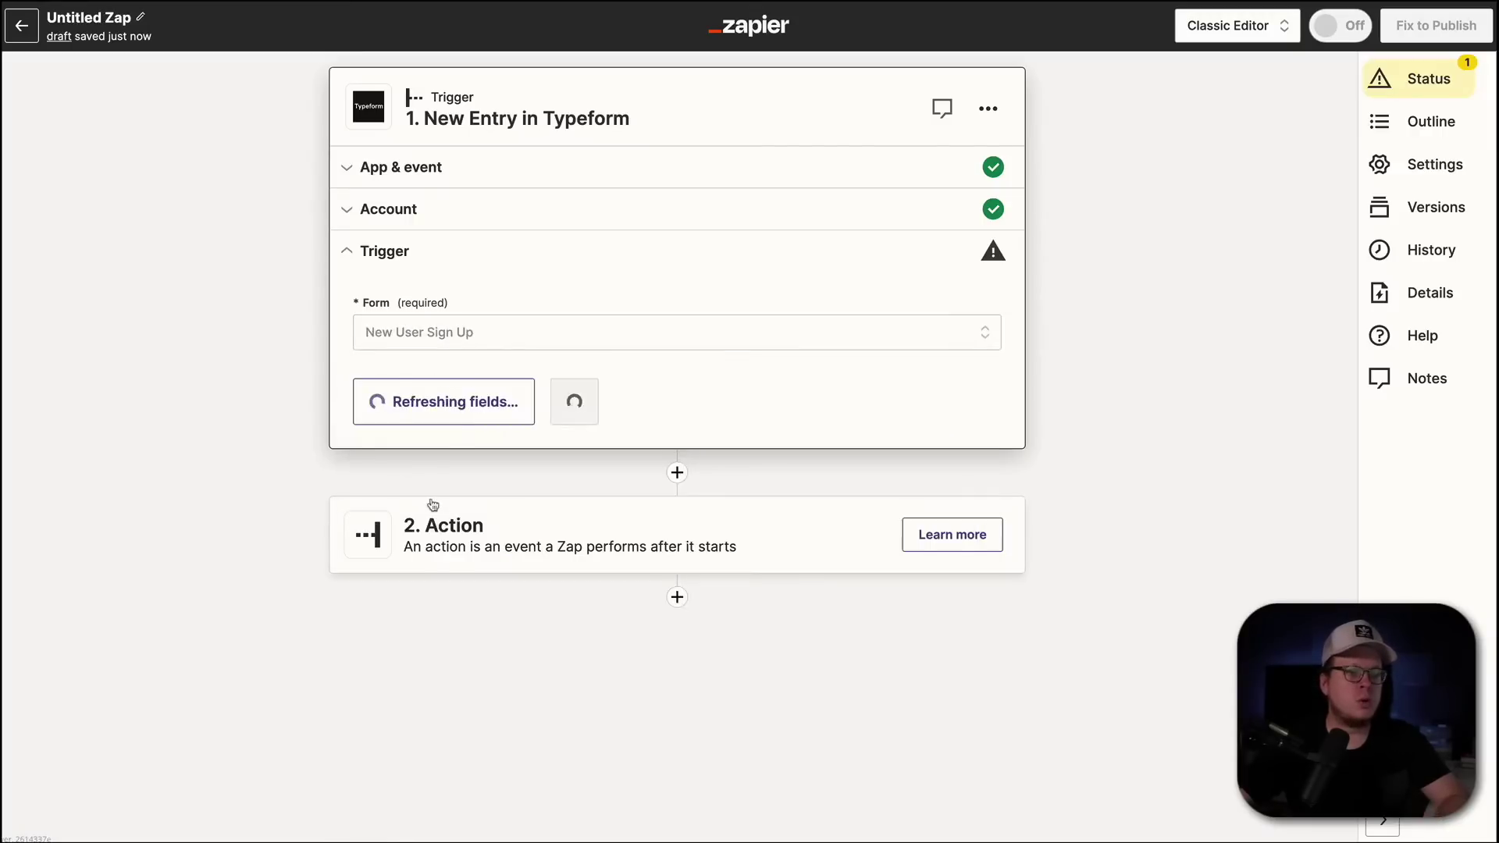
{"action": "left_click", "coordinate": [519, 394]}
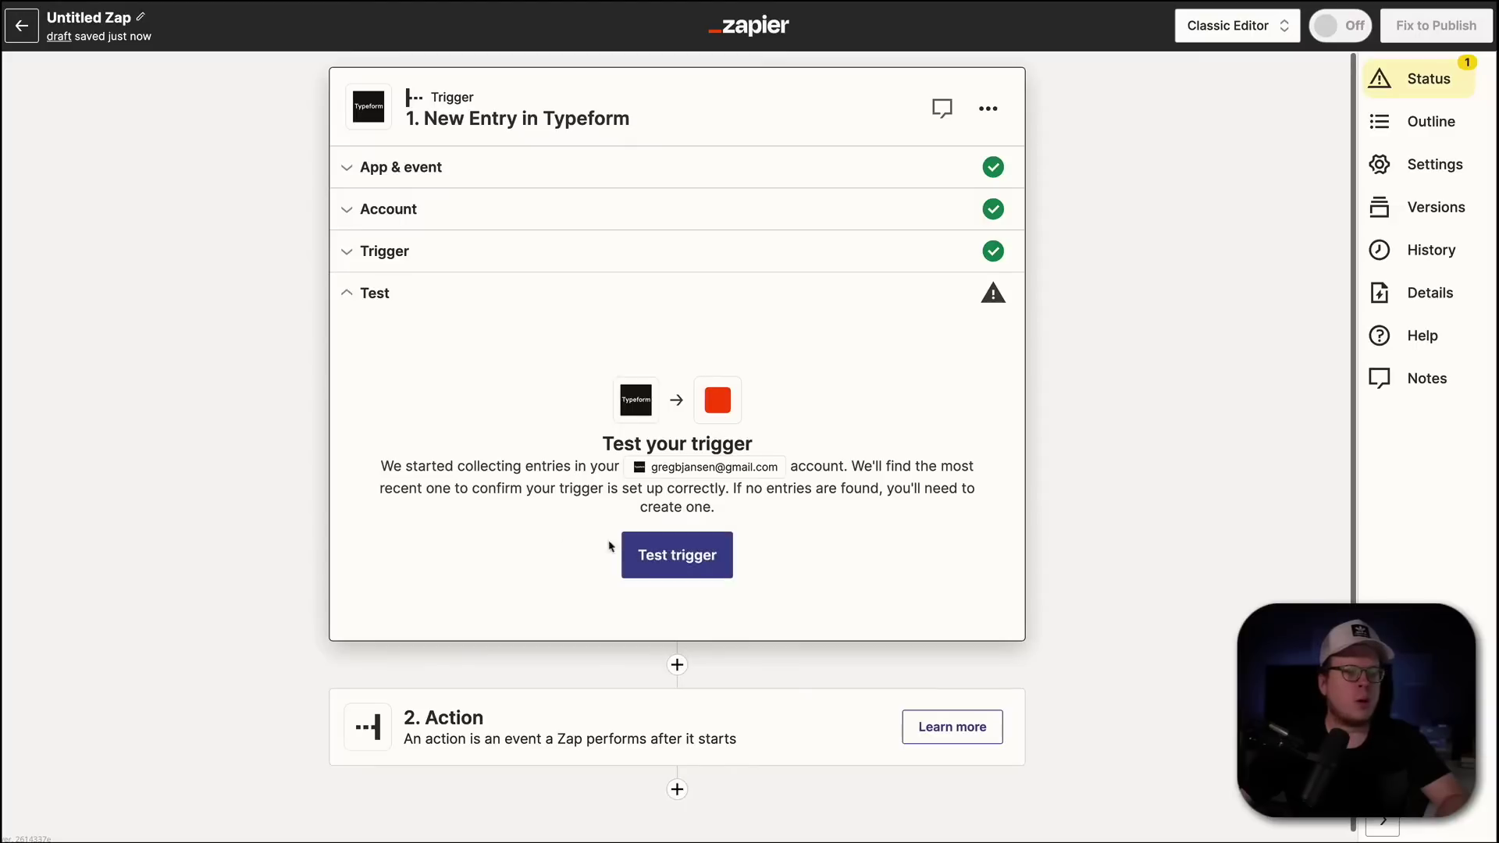
{"action": "left_click", "coordinate": [681, 557]}
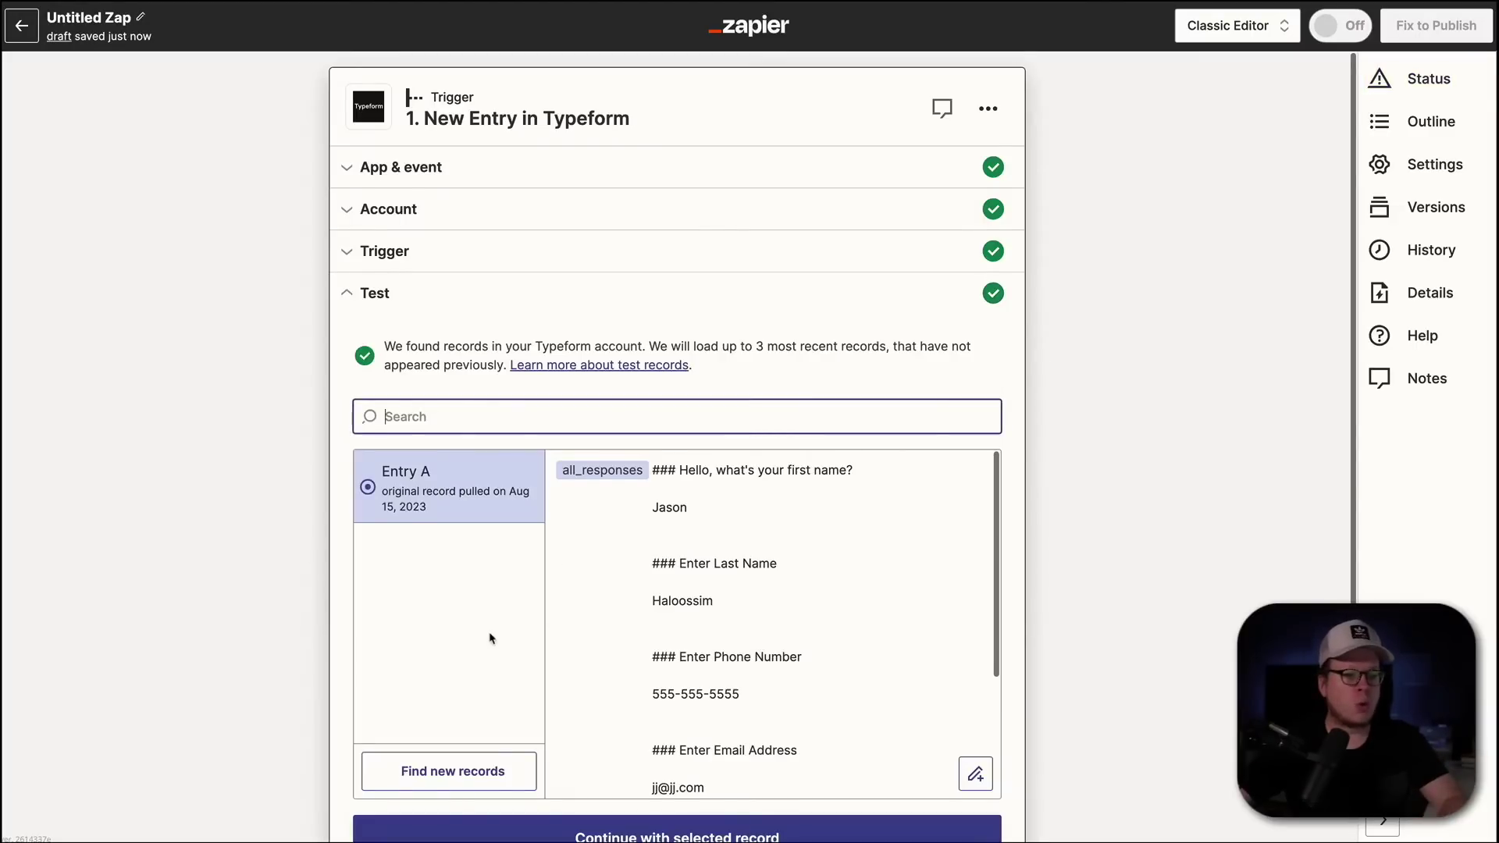
{"action": "scroll", "coordinate": [500, 641], "scroll_direction": "down", "scroll_amount": 1}
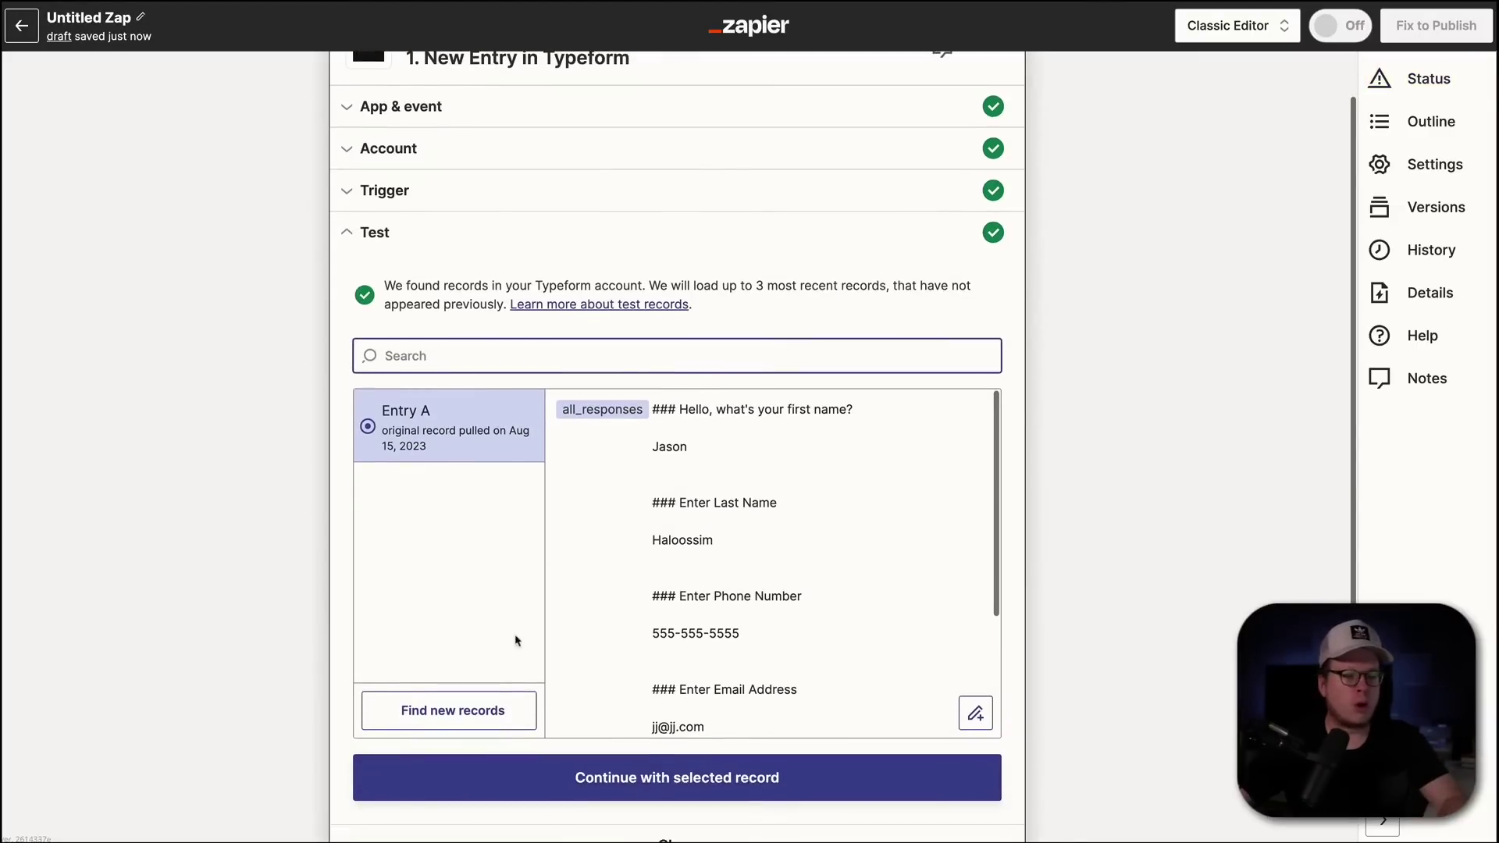
{"action": "left_click", "coordinate": [595, 768]}
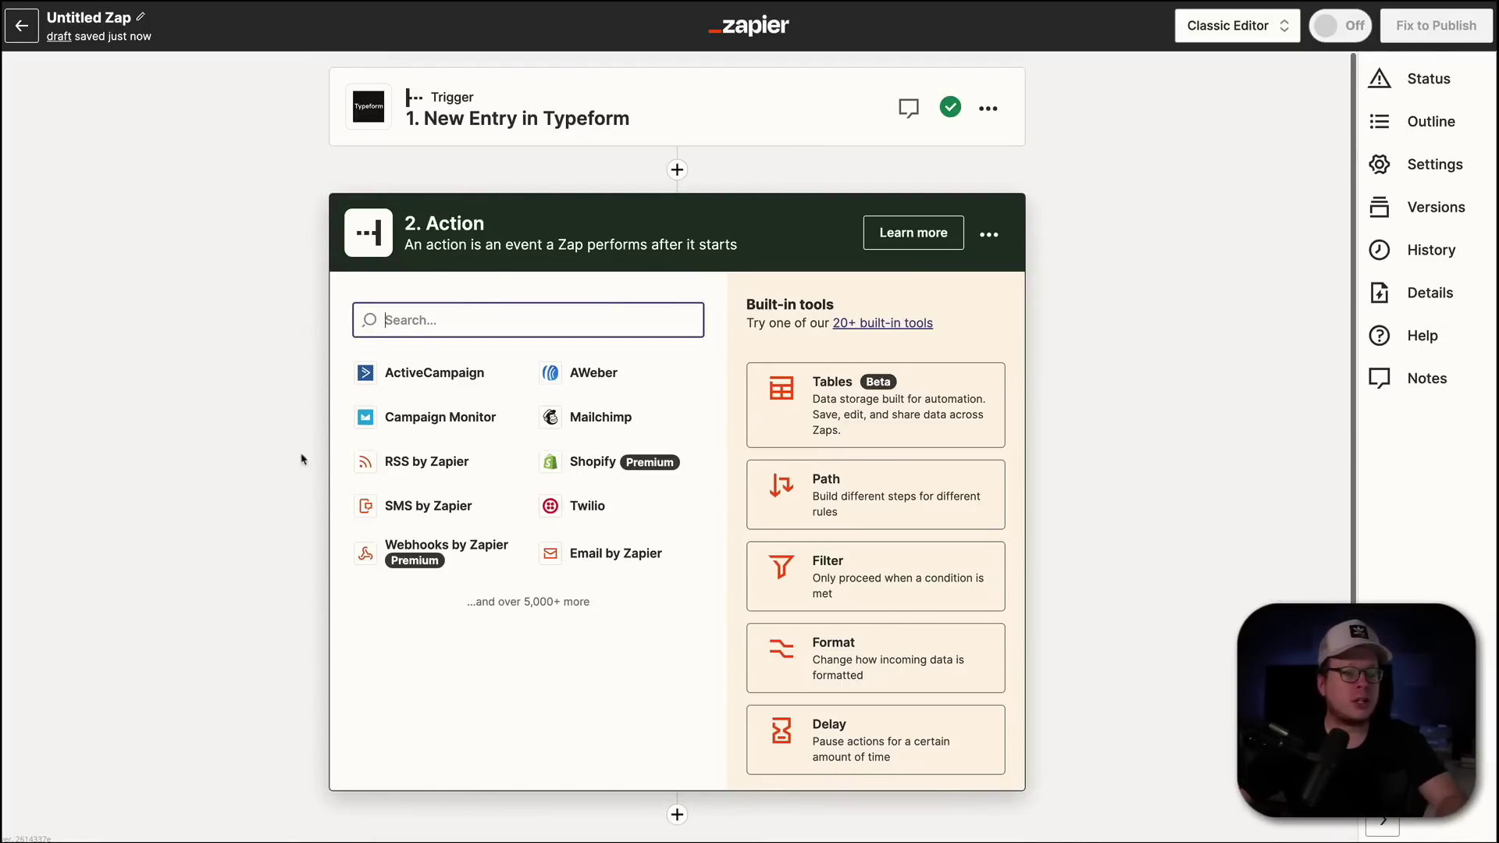
- Set the action to Create User in Brilliant Directories
{"action": "type", "text": "brillant"}
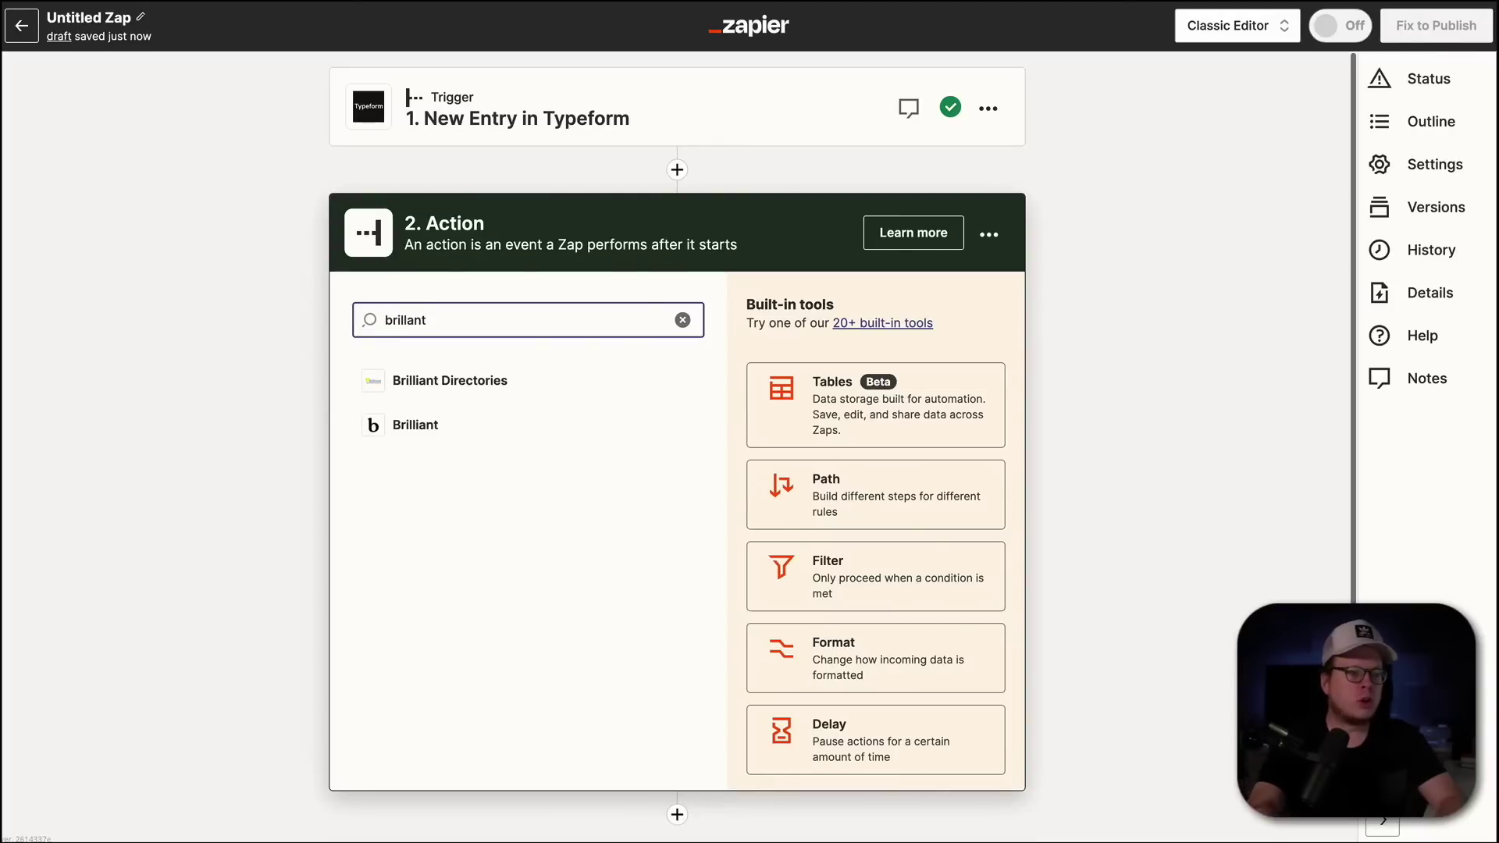
{"action": "left_click", "coordinate": [434, 380]}
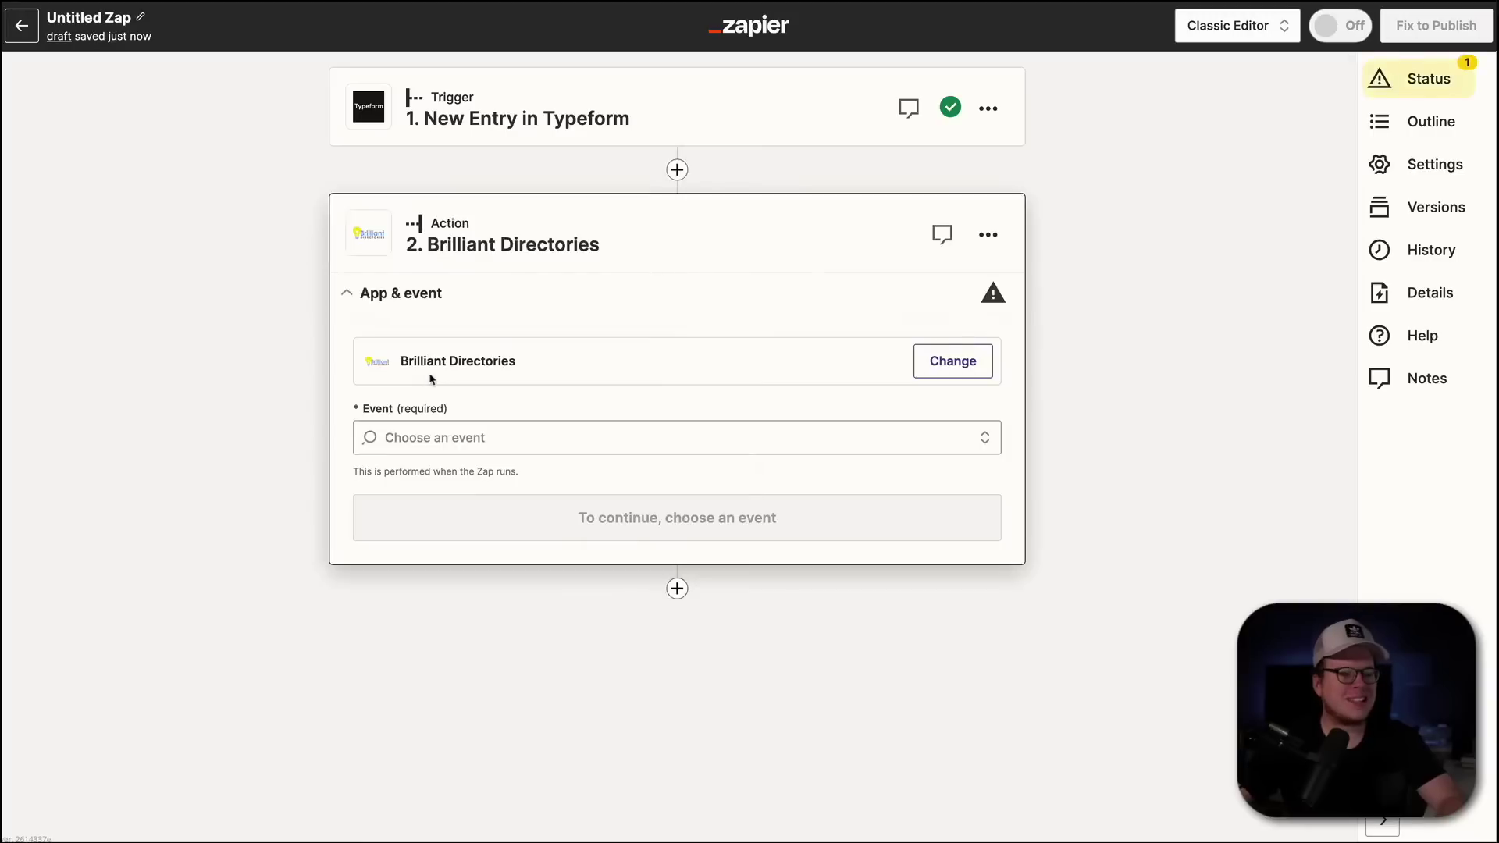
{"action": "left_click", "coordinate": [433, 434]}
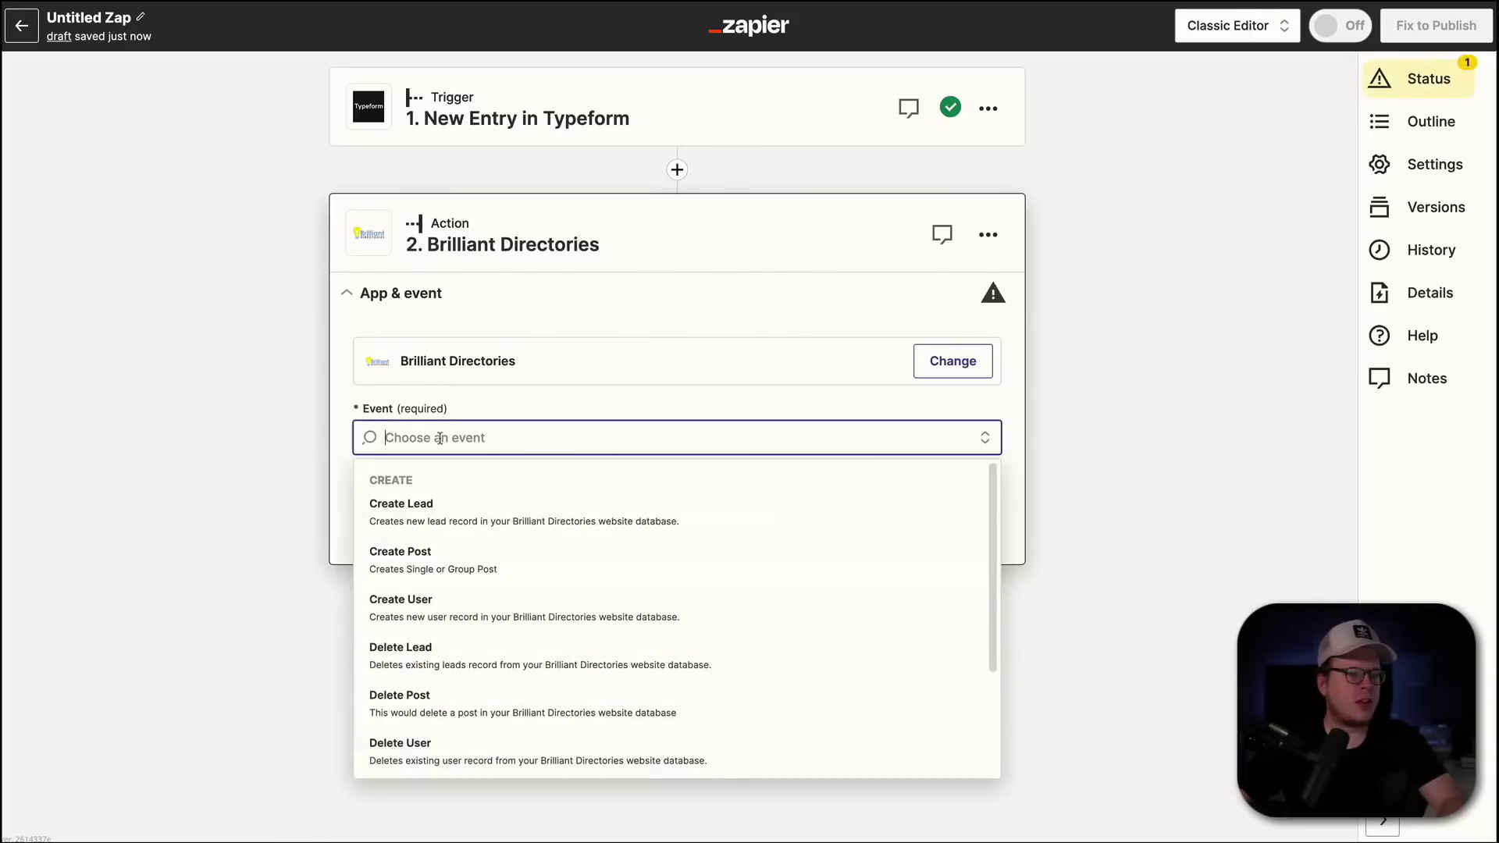
{"action": "left_click", "coordinate": [443, 617]}
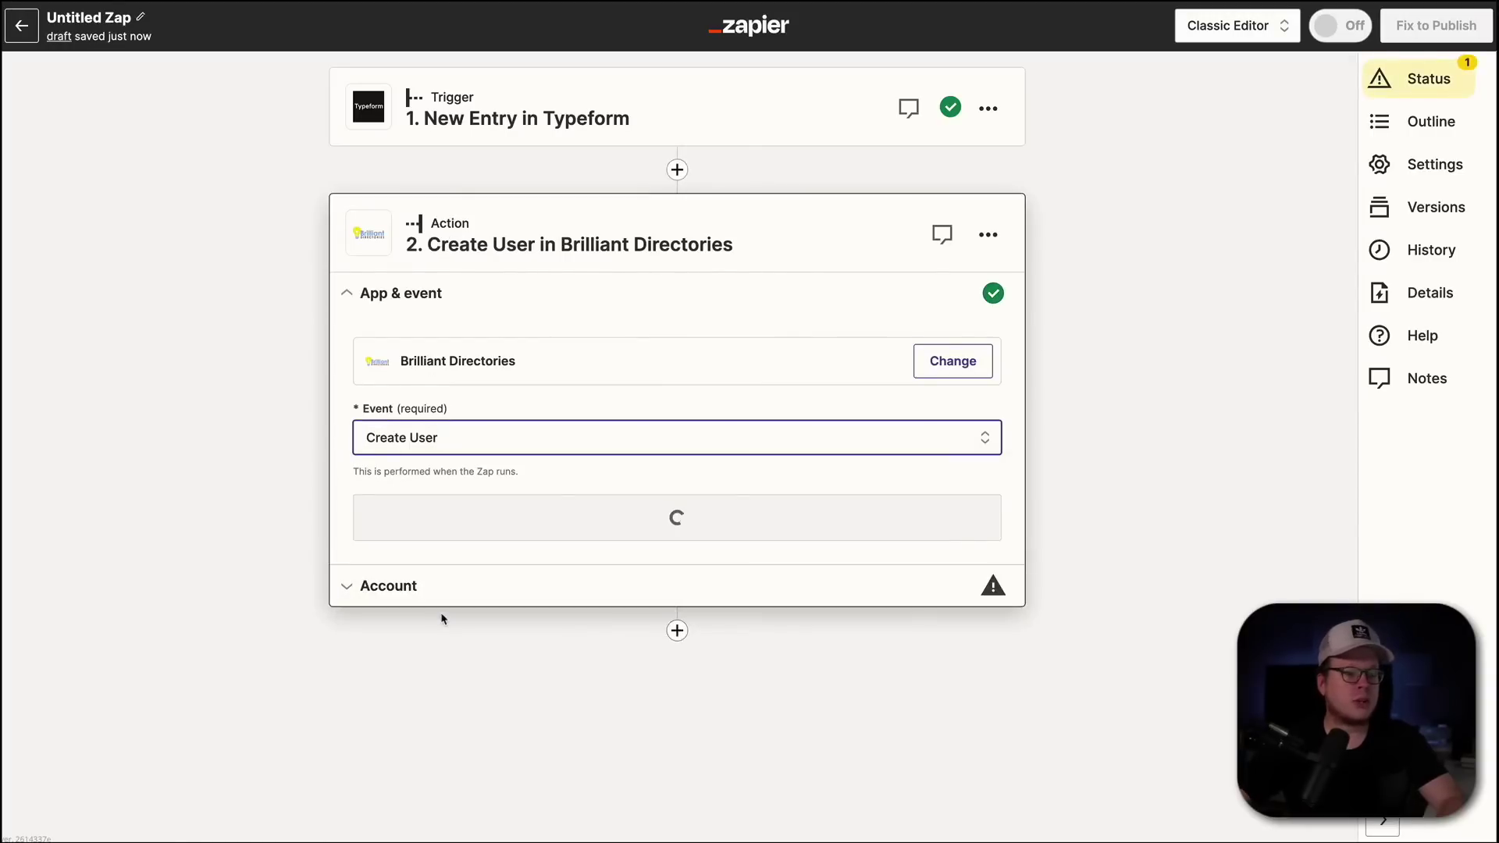
{"action": "left_click", "coordinate": [561, 512]}
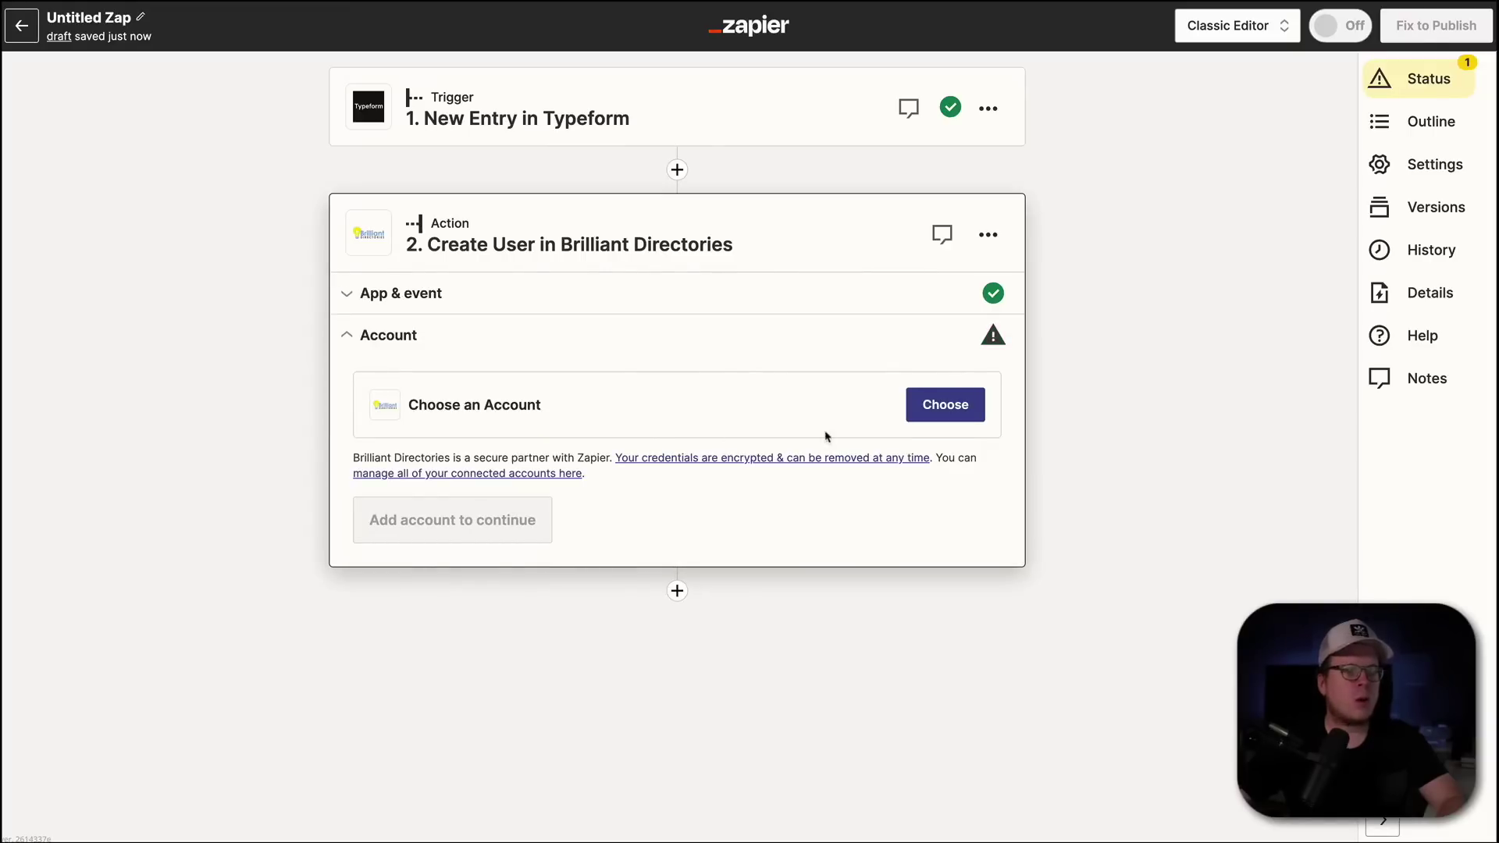
- Begin connecting a new Brilliant Directories account and centre the connection popup
{"action": "left_click", "coordinate": [912, 414]}
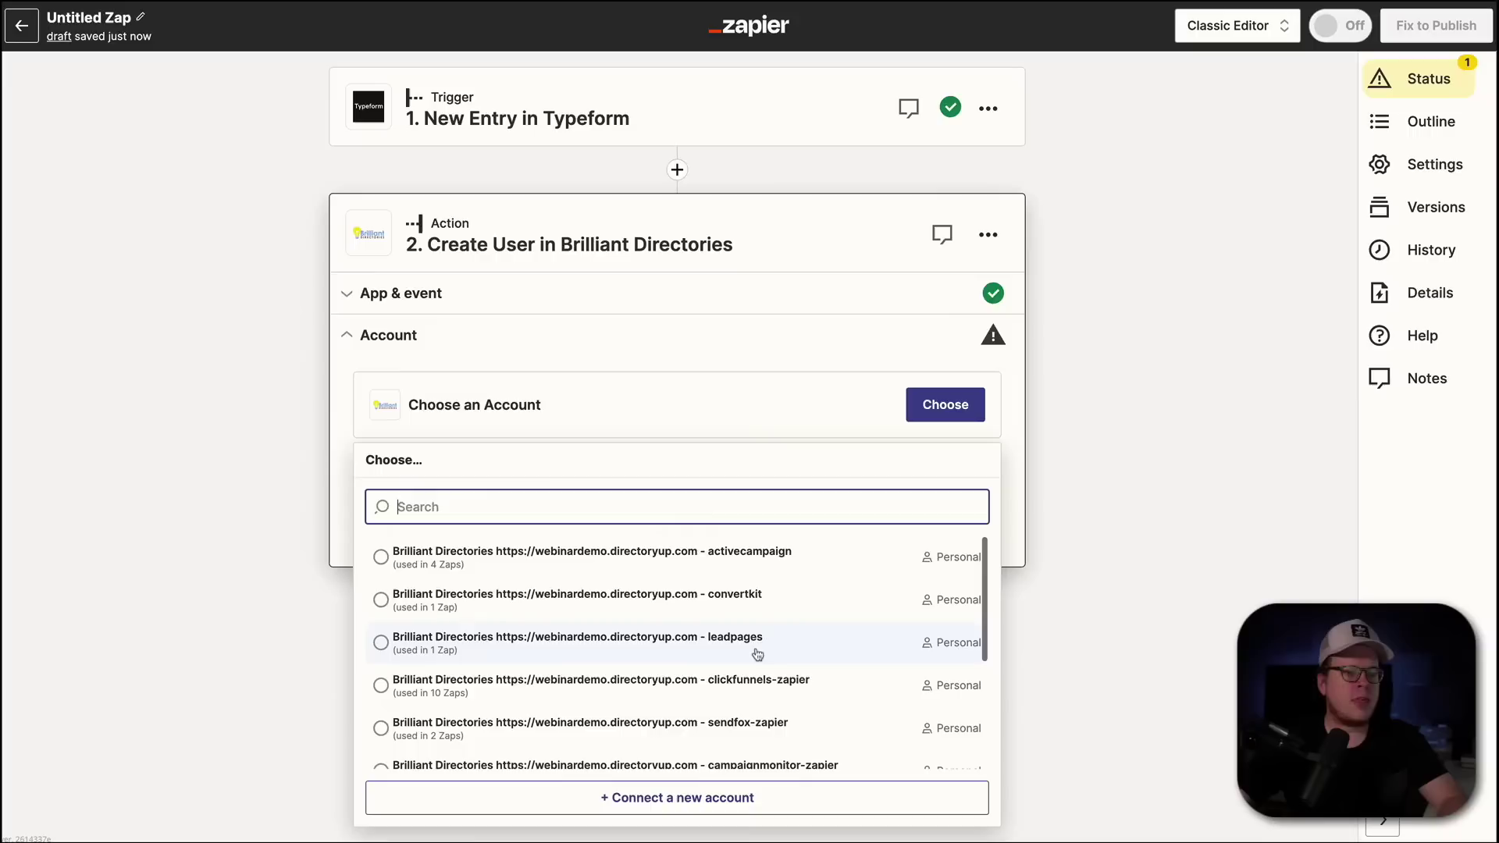
{"action": "left_click", "coordinate": [639, 798]}
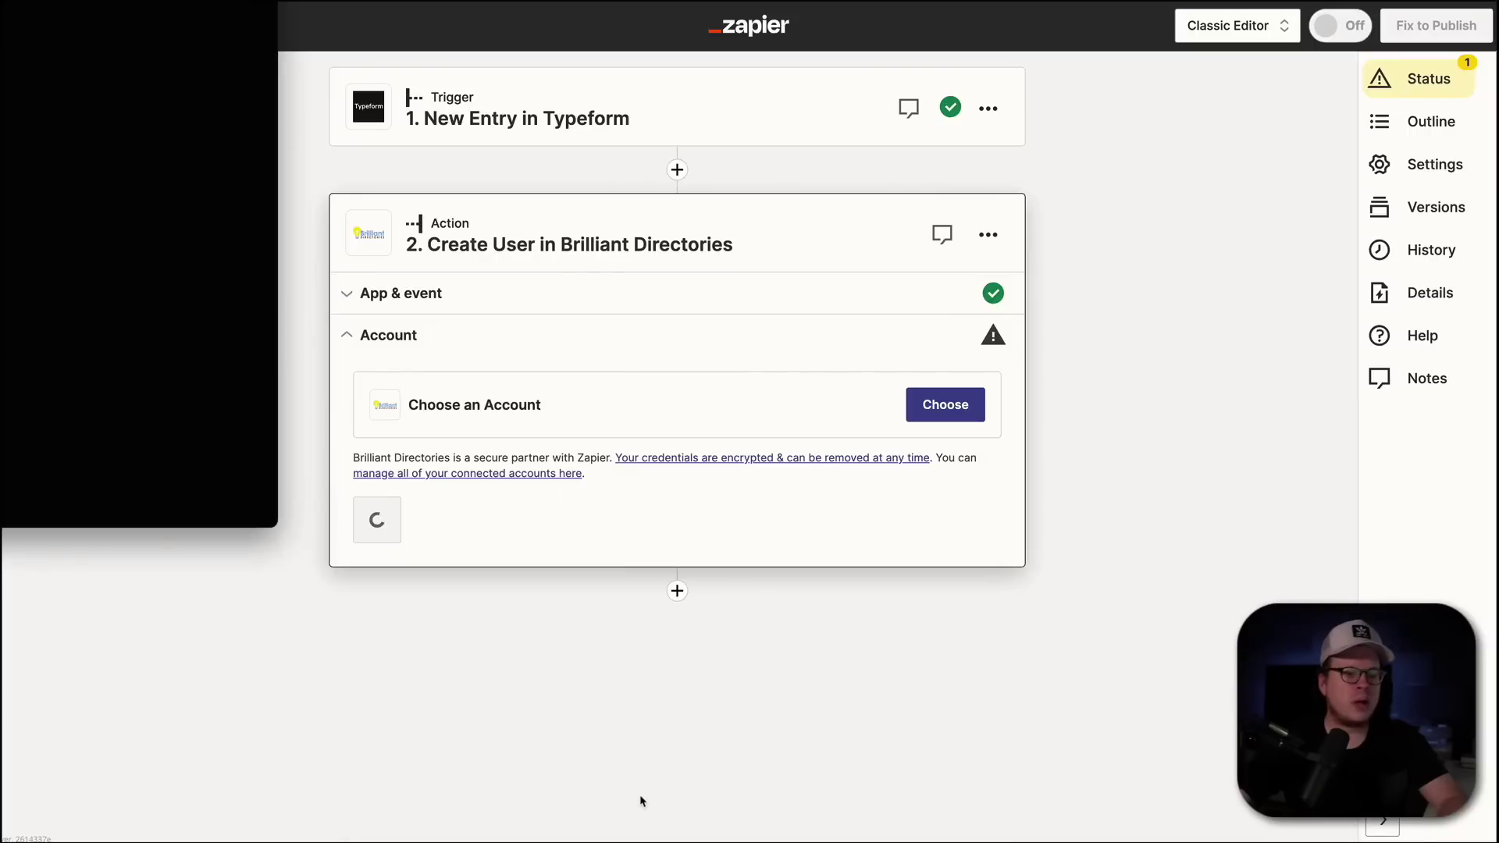
{"action": "left_click_drag", "start_coordinate": [8, 4], "coordinate": [763, 98]}
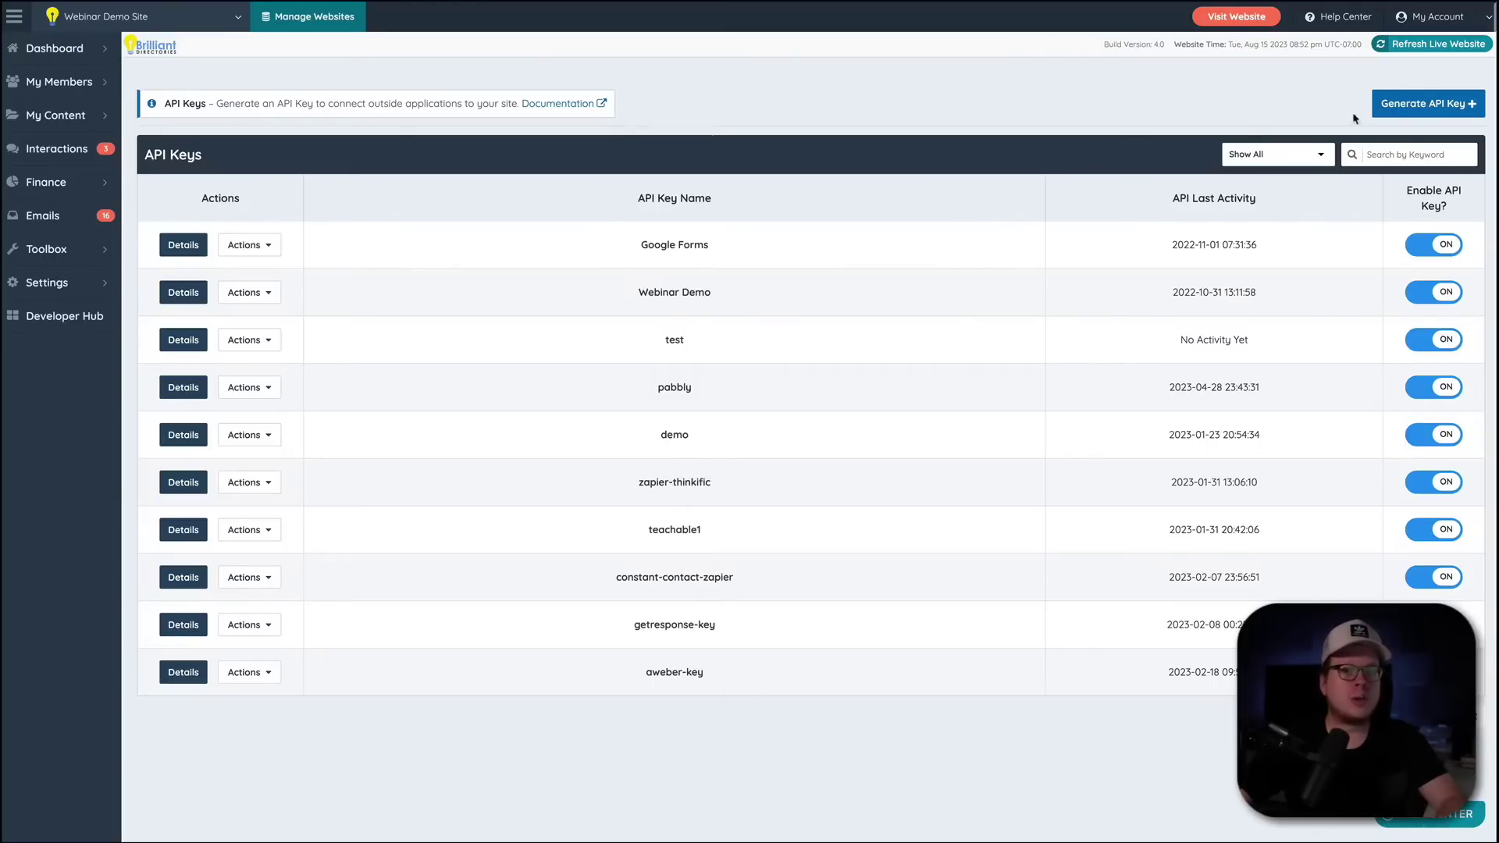
- Generate and save an API key named 'typeform-zapier', copy its token, and close the confirmation
{"action": "left_click", "coordinate": [1402, 107]}
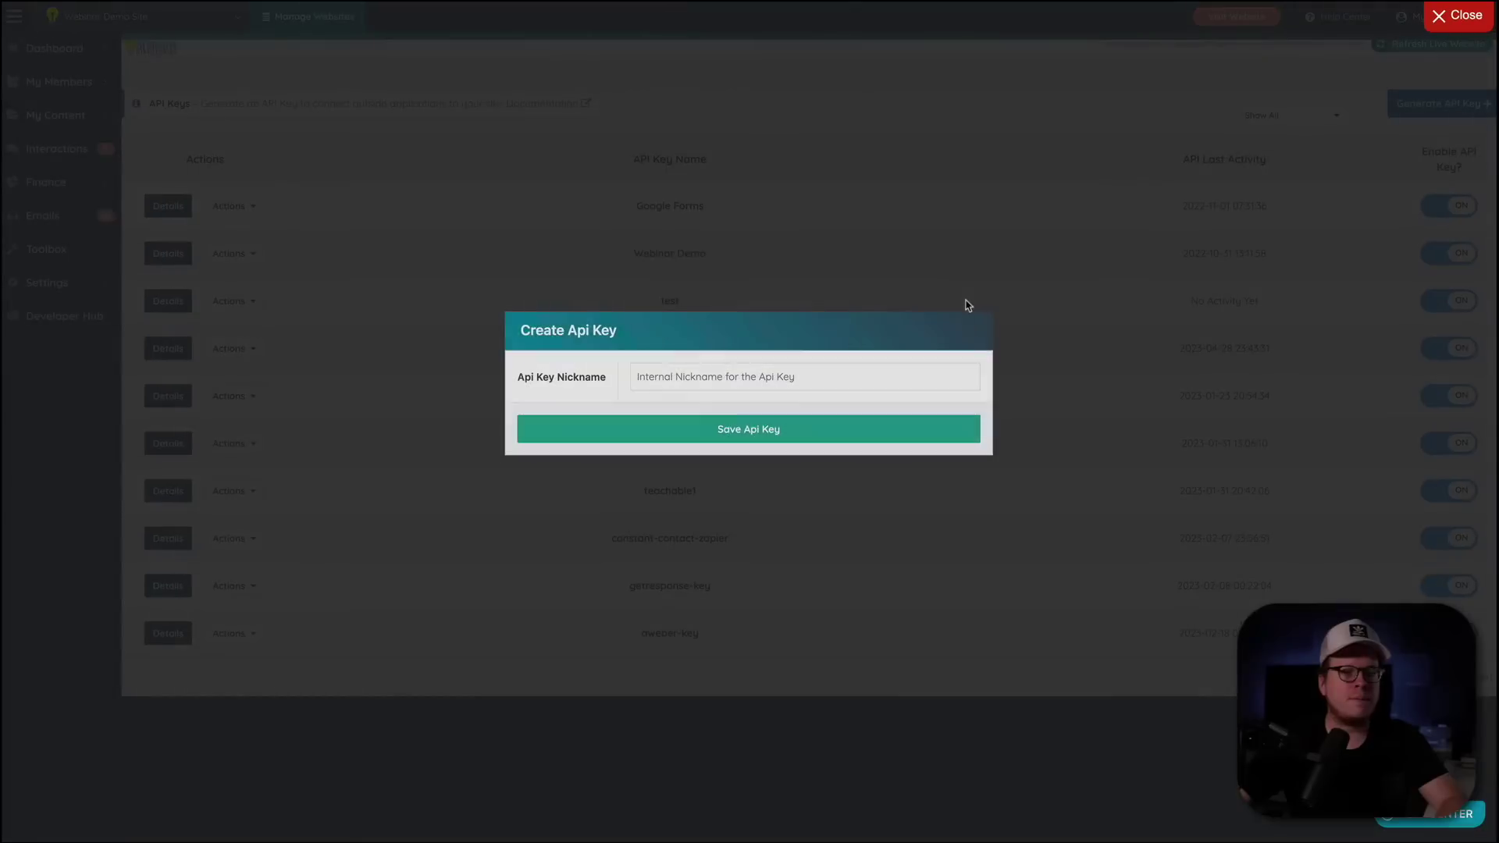
{"action": "left_click", "coordinate": [665, 378]}
{"action": "type", "text": "typeform-"}
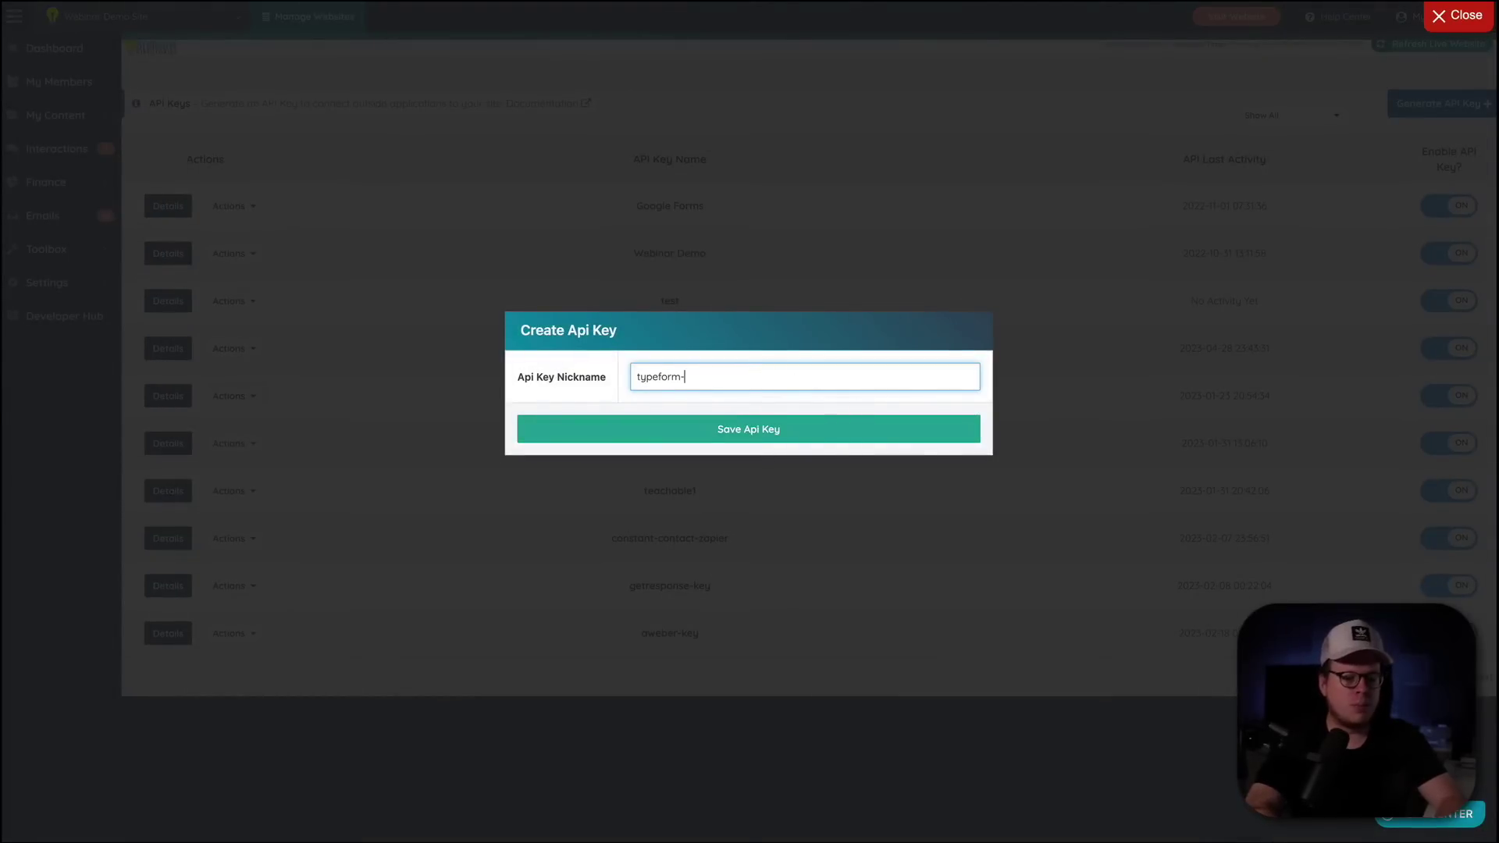
{"action": "type", "text": "zapie"}
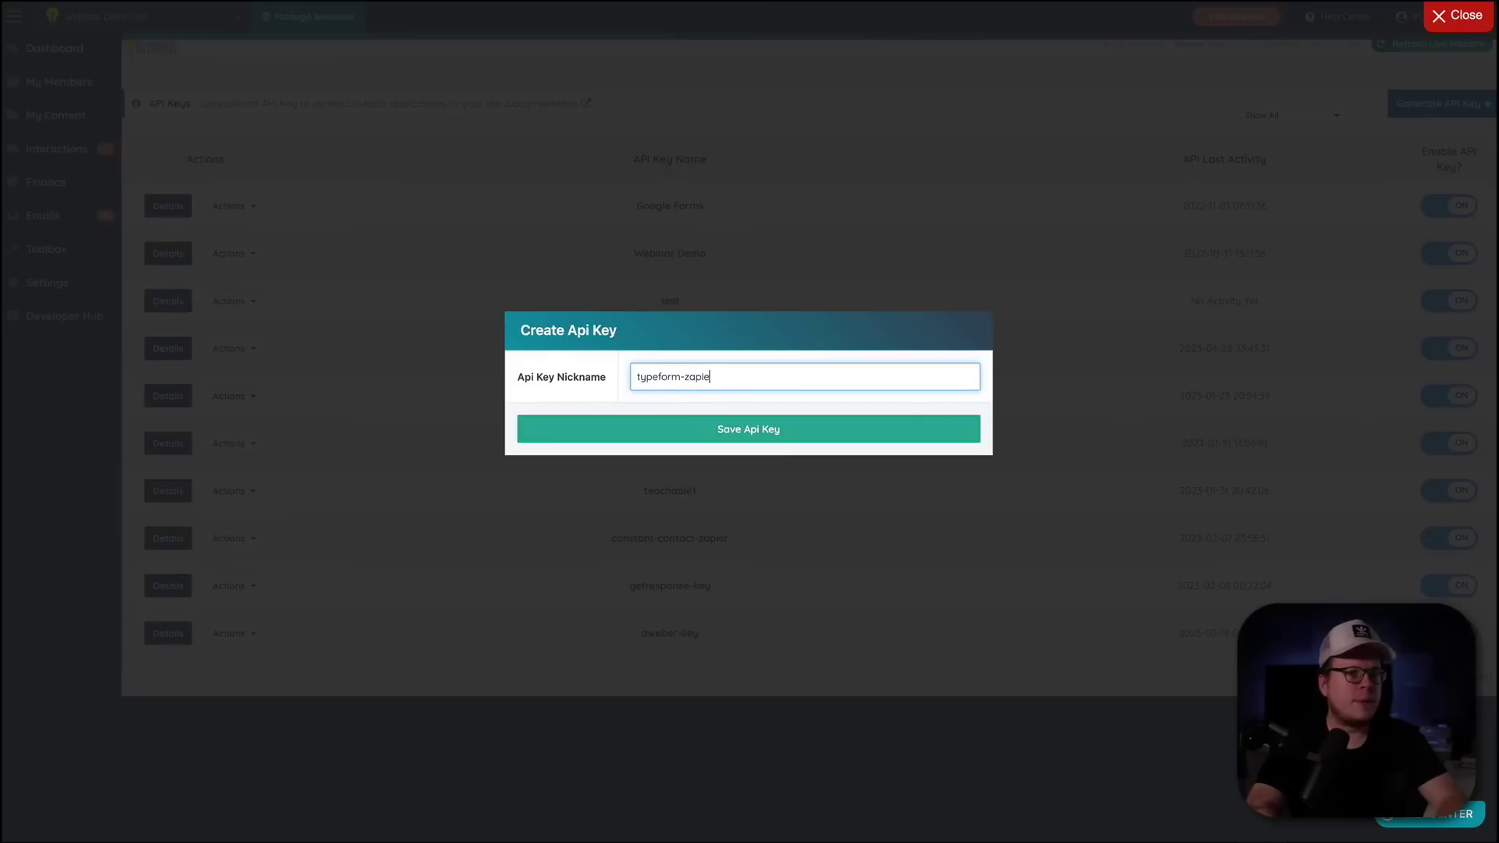
{"action": "type", "text": "r"}
{"action": "left_click", "coordinate": [717, 430]}
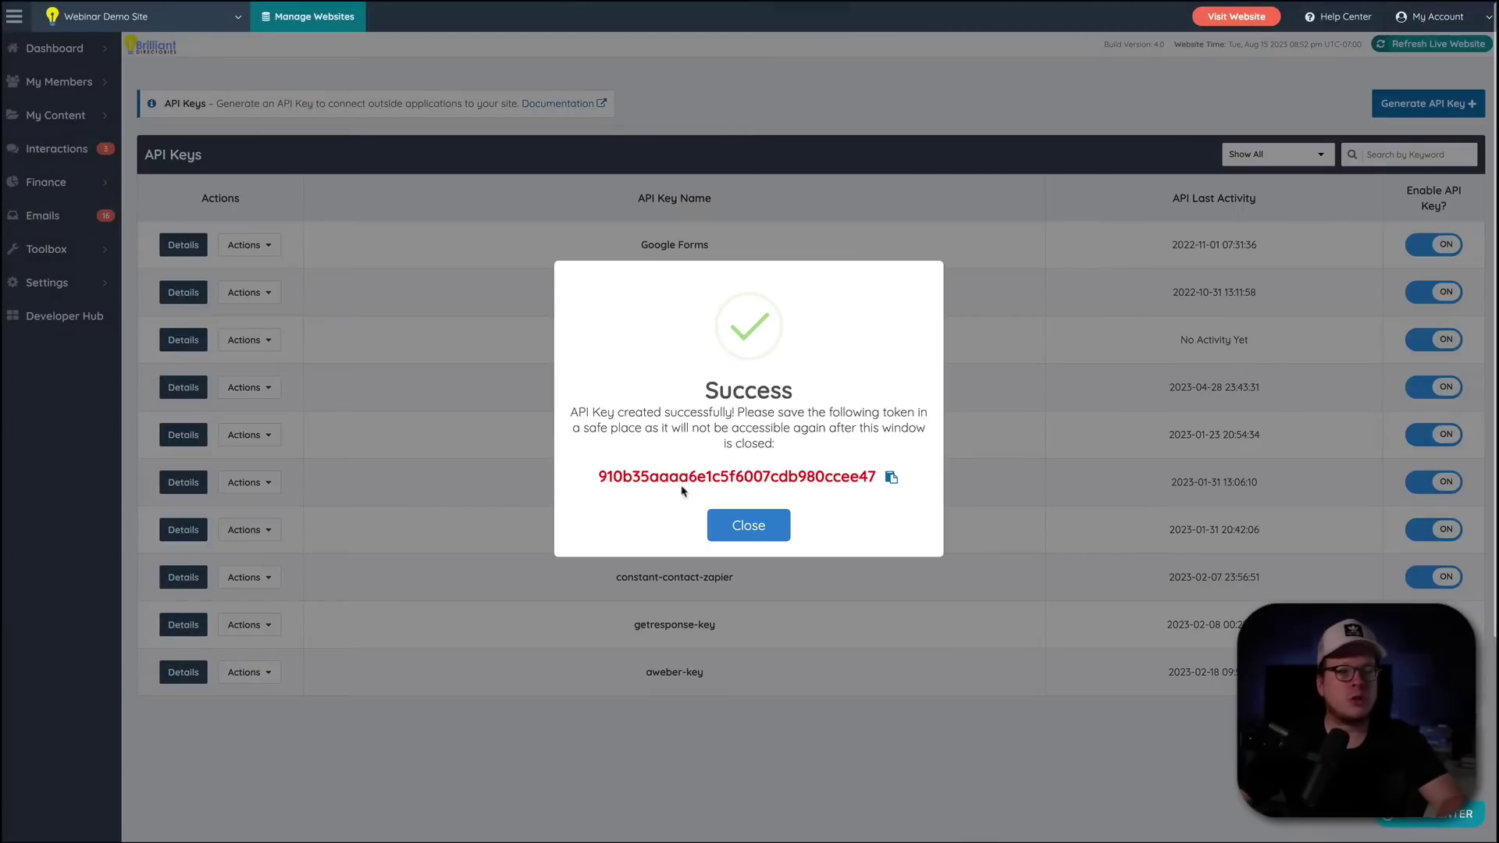
{"action": "left_click", "coordinate": [891, 477]}
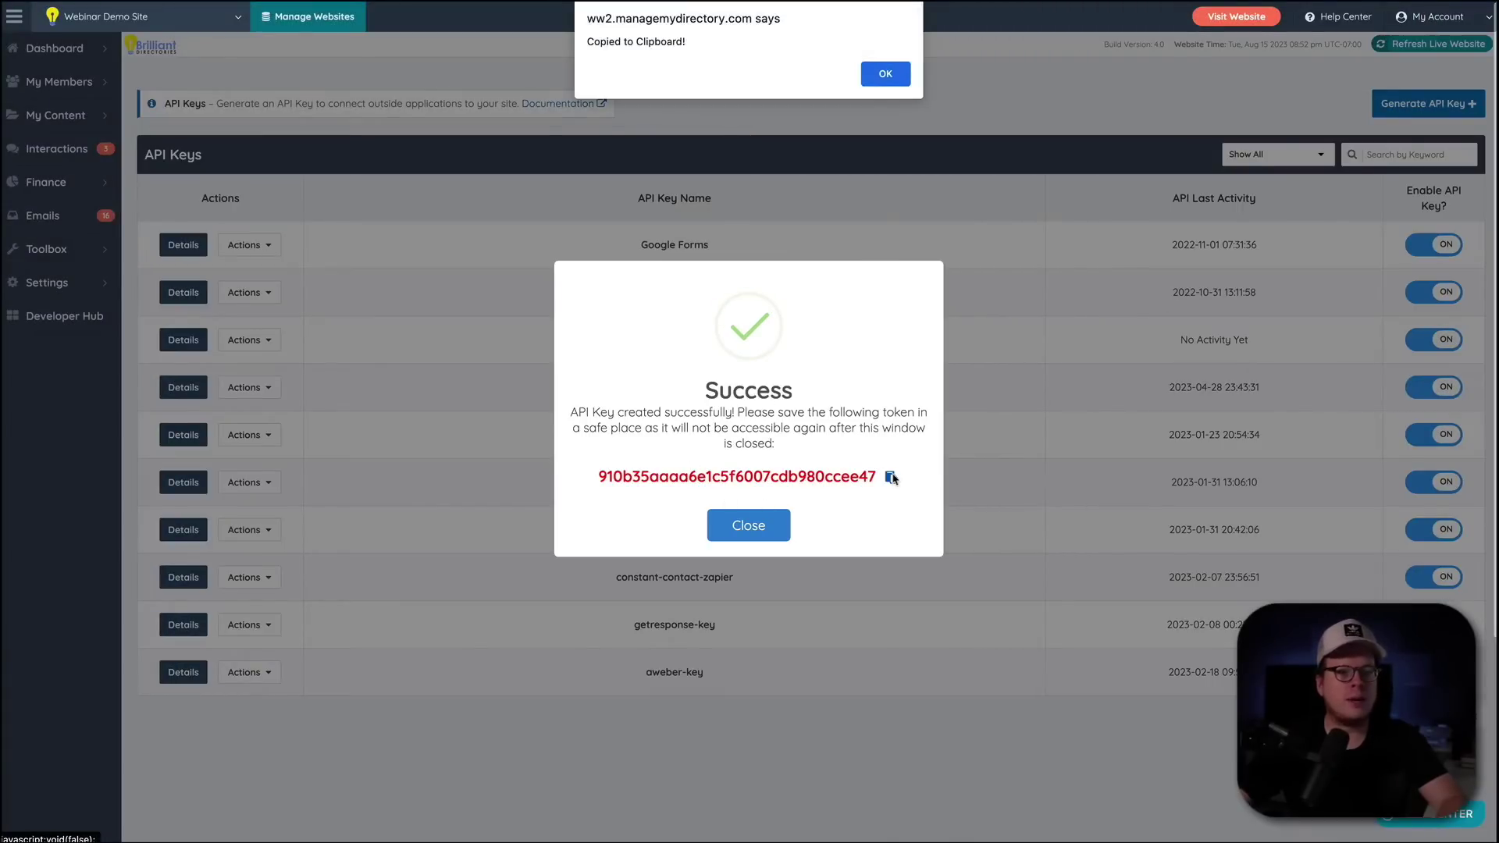
{"action": "left_click", "coordinate": [874, 84]}
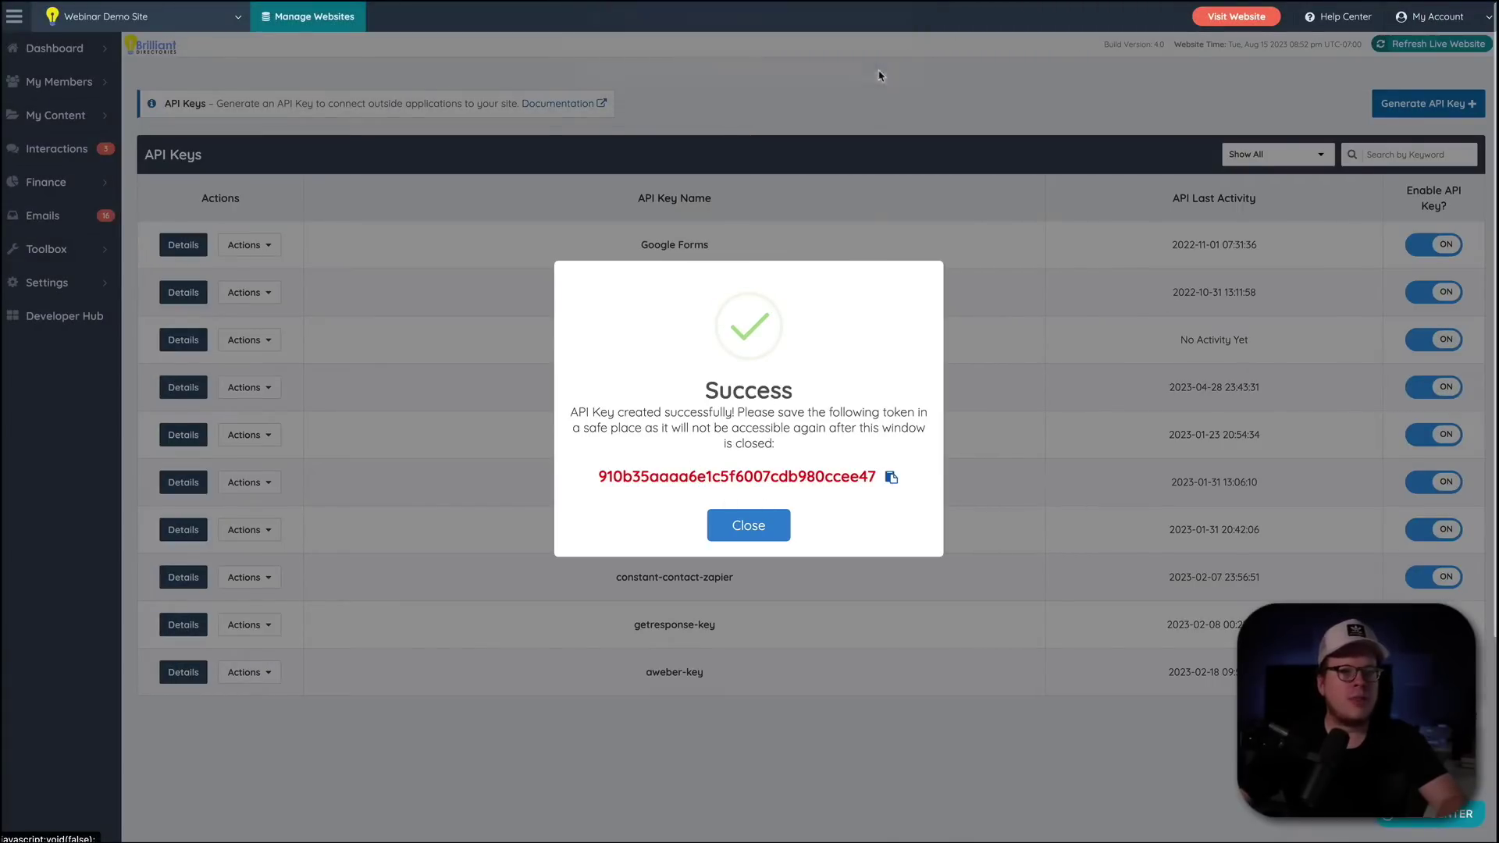
{"action": "left_click", "coordinate": [765, 526]}
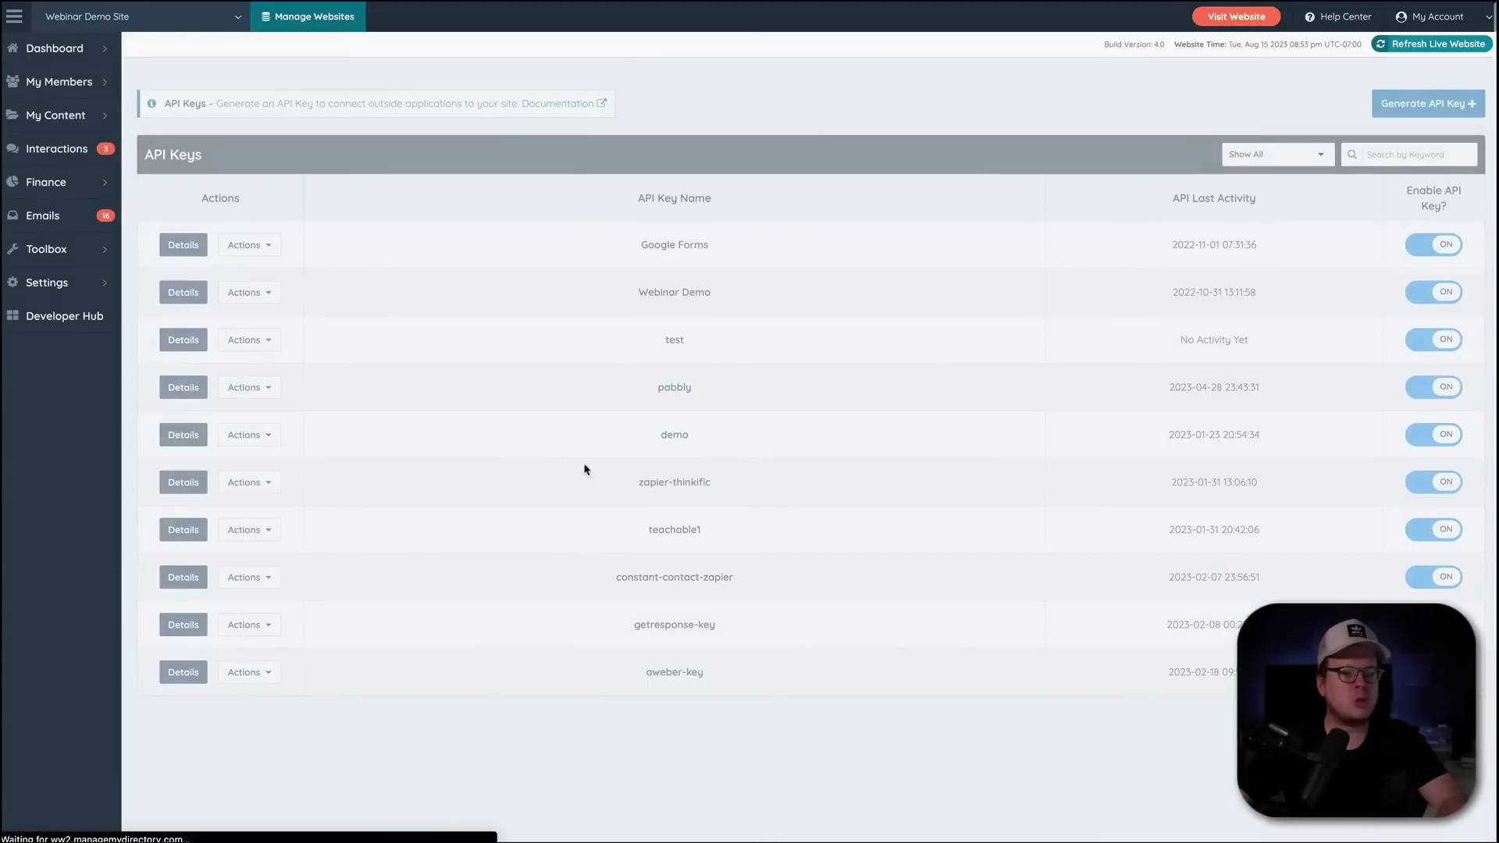
- Paste the API key and webinardemo.directoryup.com site URL without /home, then authorize the connection
{"action": "key", "text": "super+grave"}
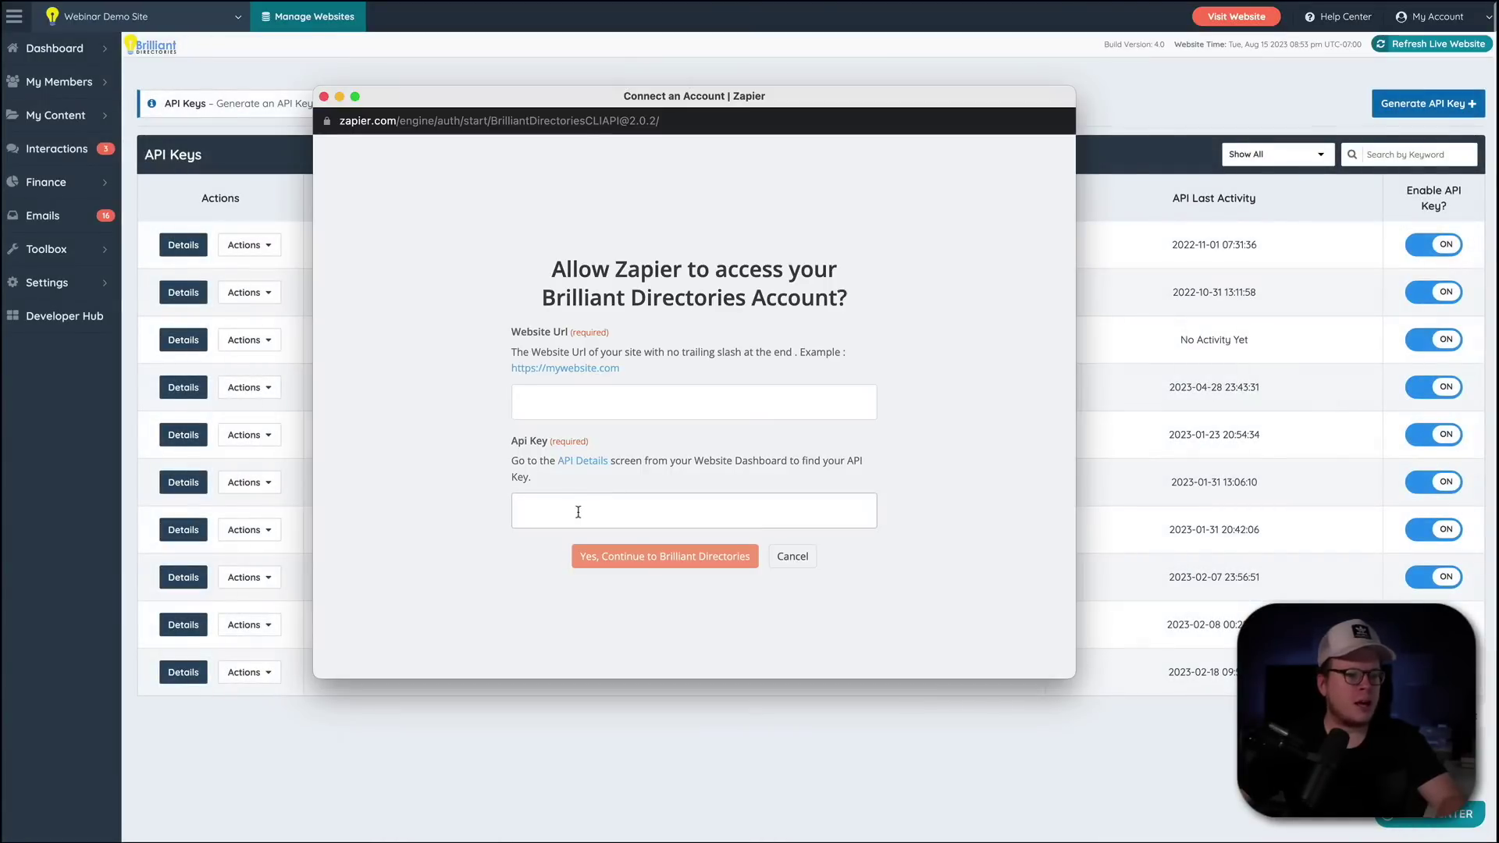
{"action": "key", "text": "super+v"}
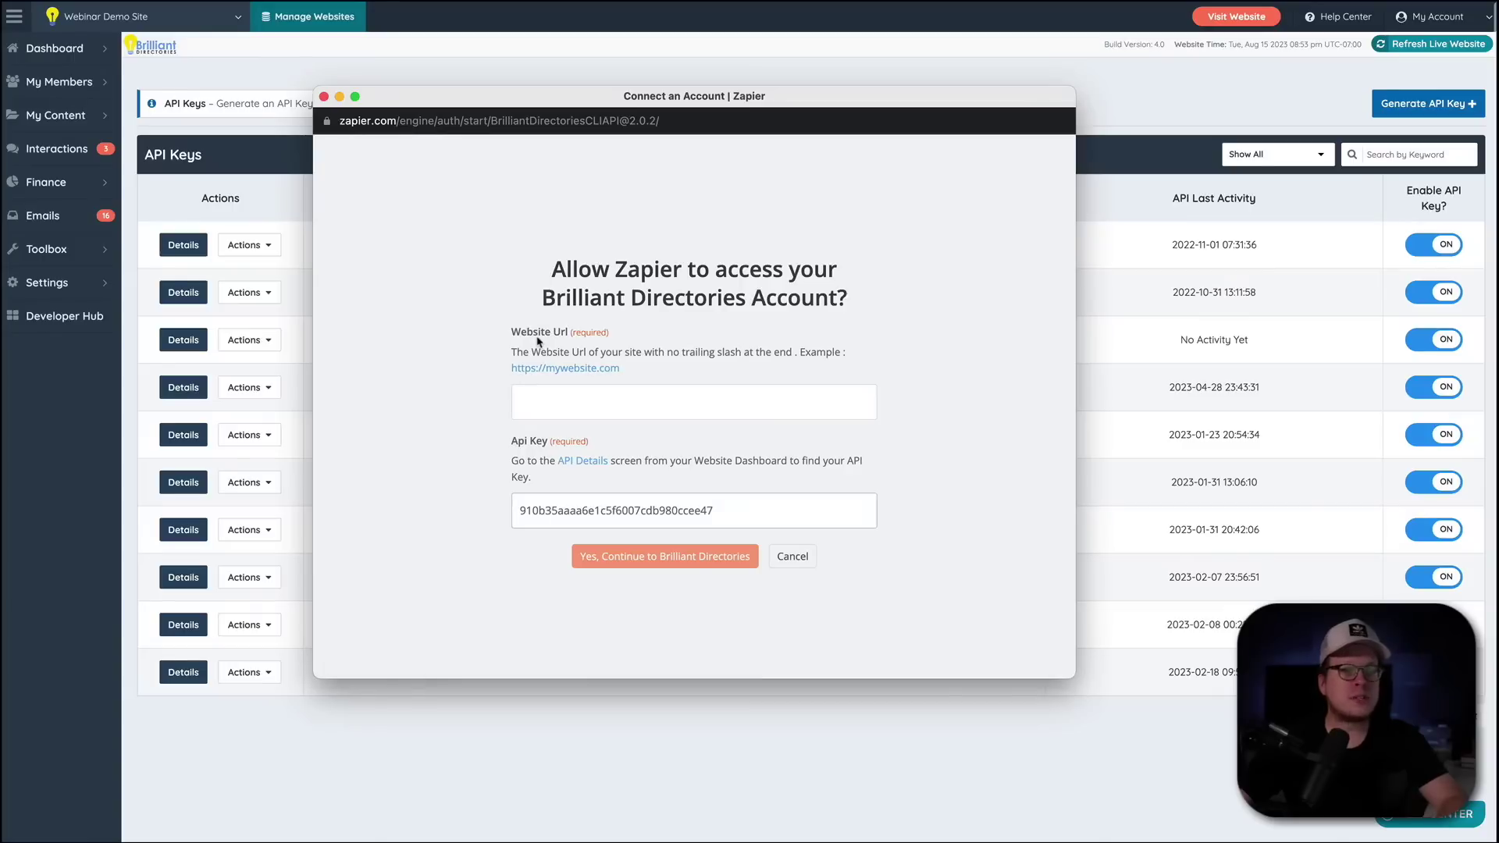
{"action": "left_click", "coordinate": [1125, 100]}
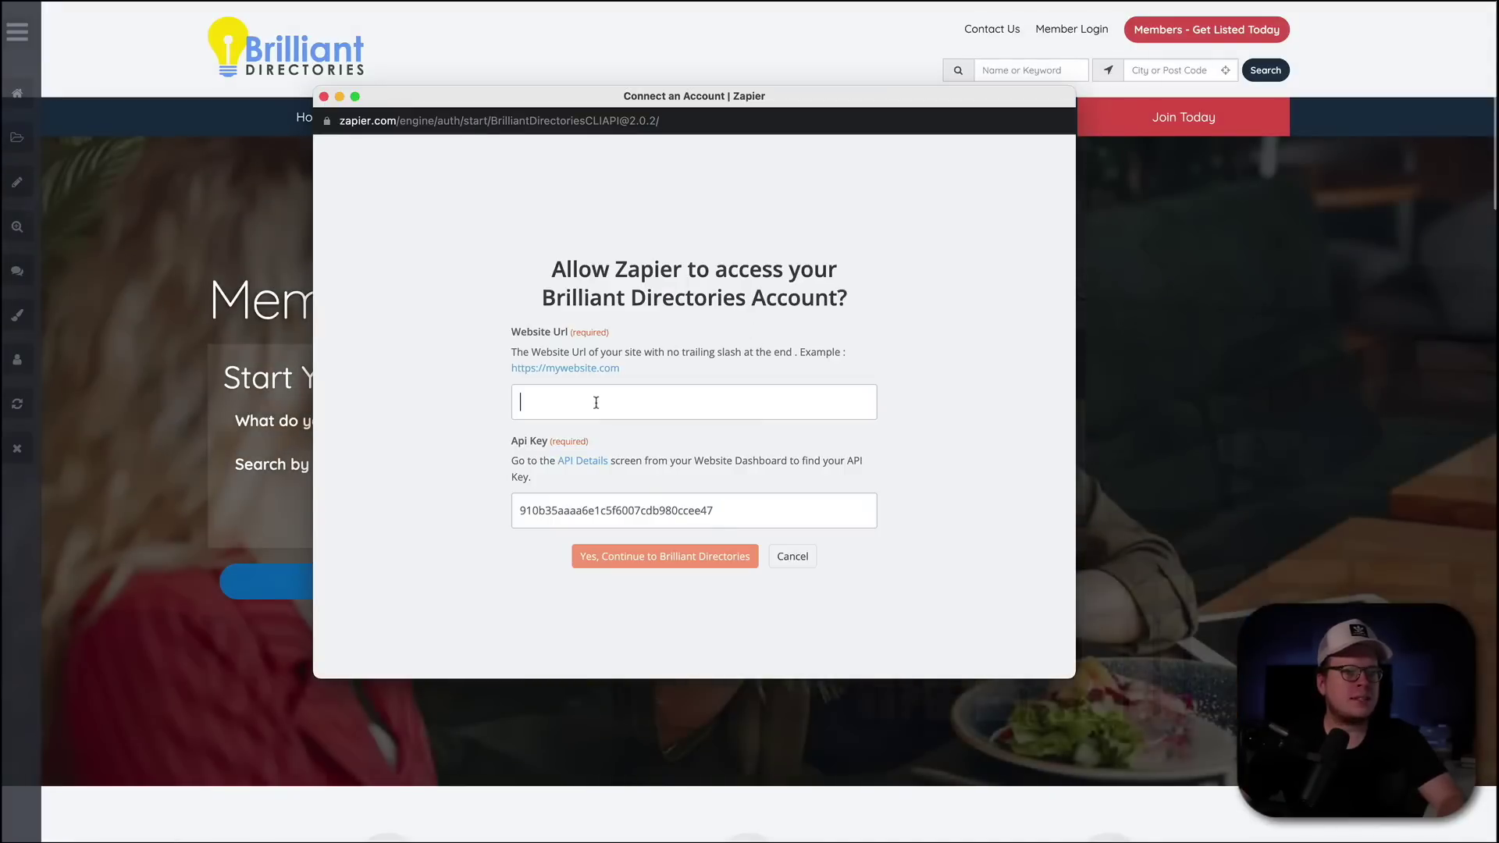
{"action": "key", "text": "super+v"}
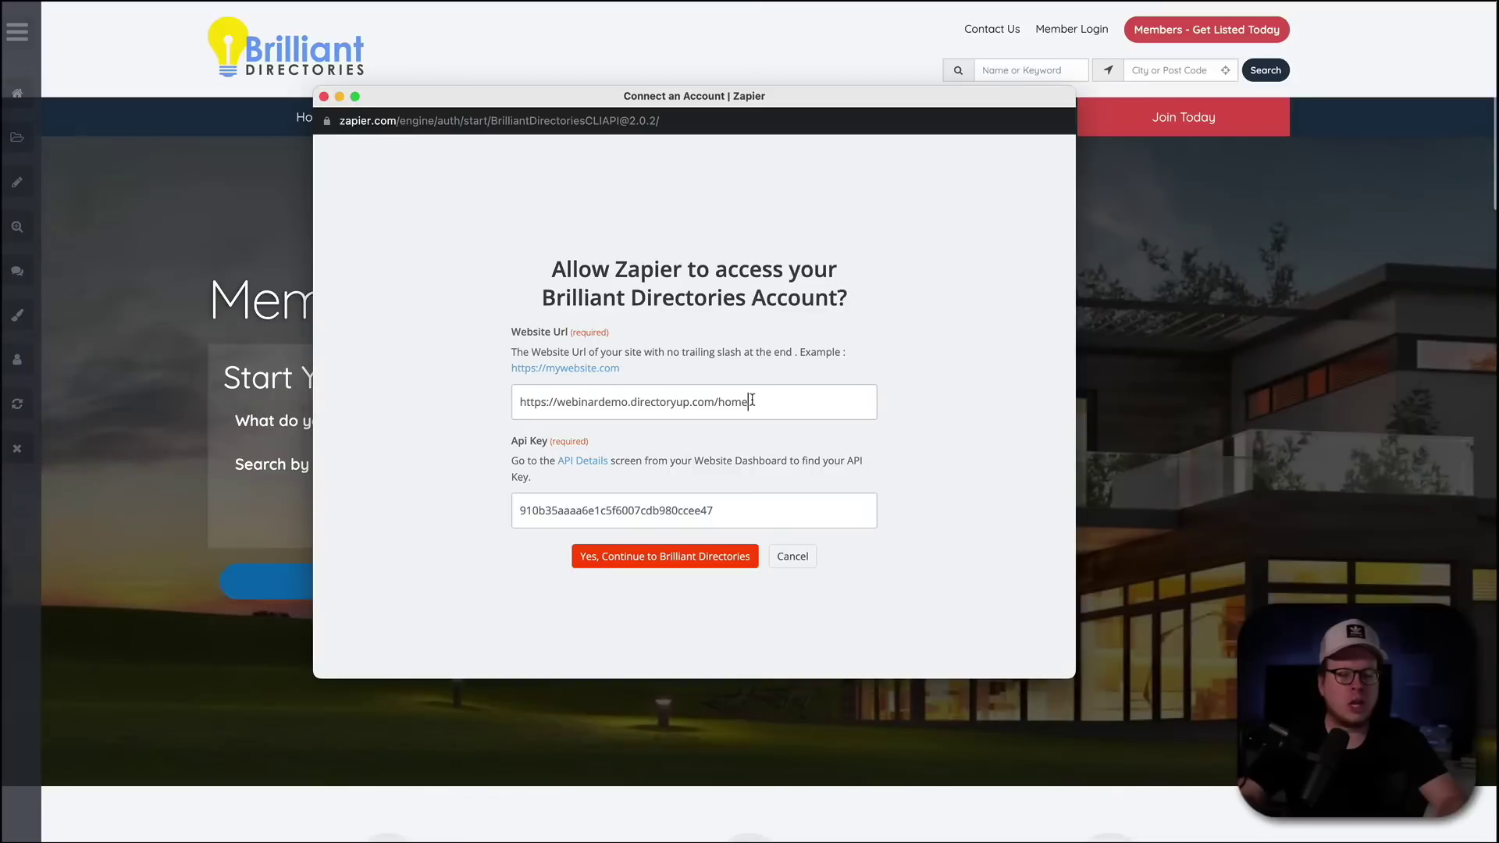
{"action": "key", "text": "BackSpace"}
{"action": "key", "text": "BackSpace"}
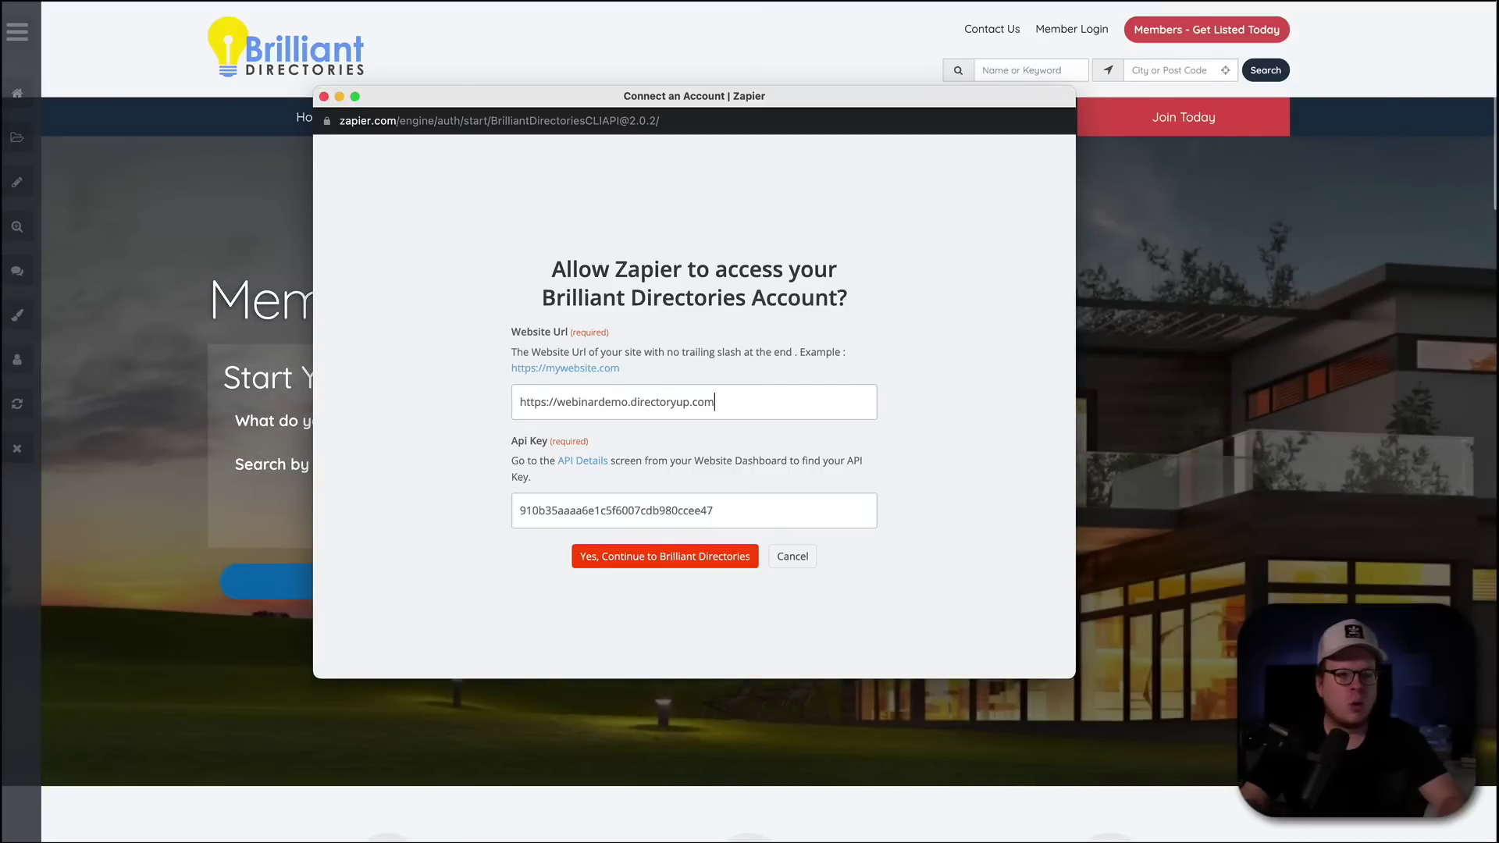
{"action": "left_click", "coordinate": [686, 556]}
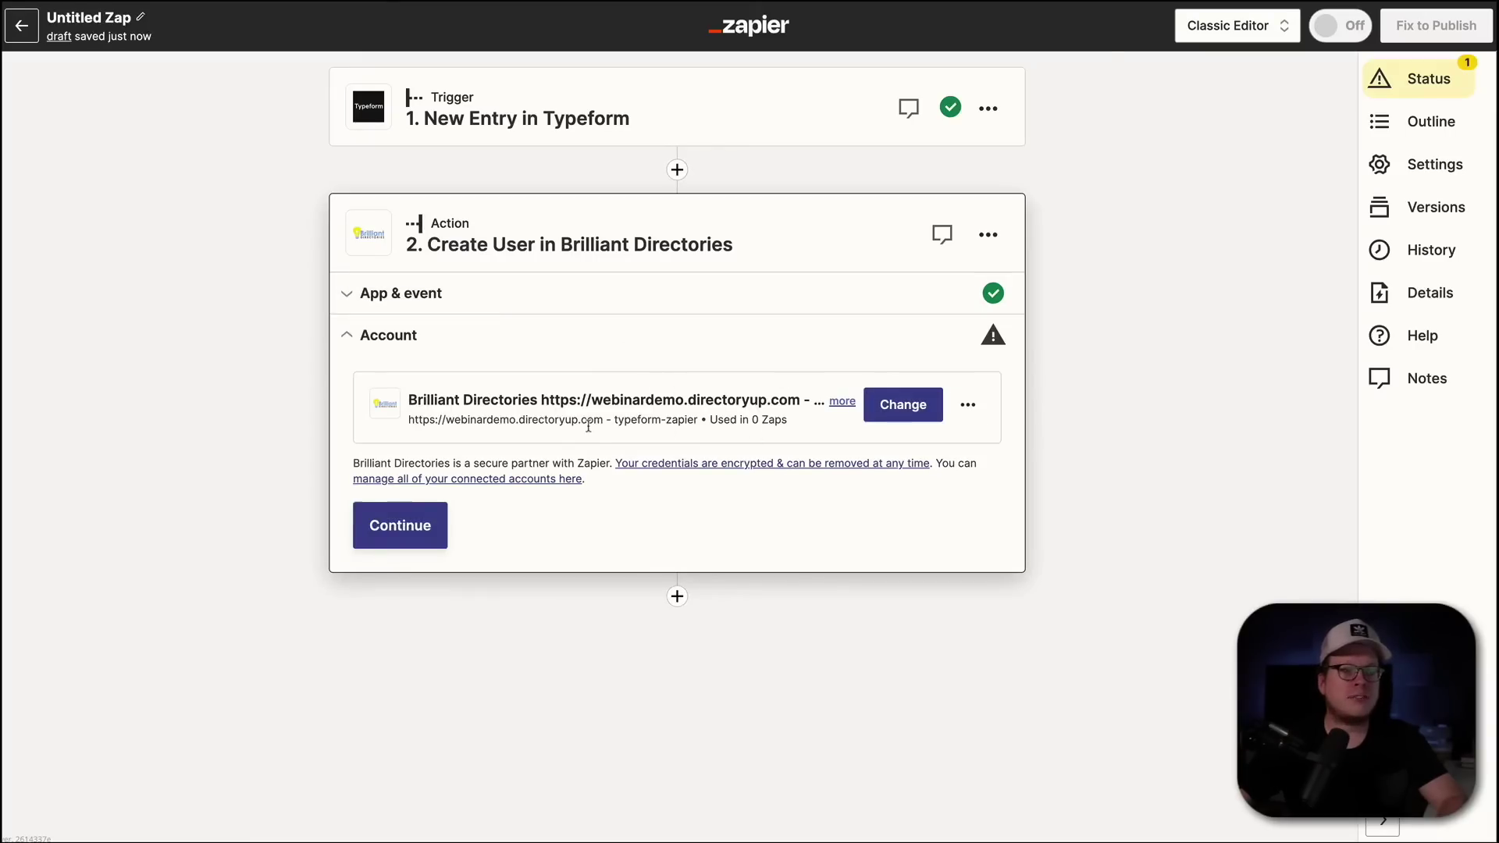
- Map the Typeform email address answer into the new user's email field
{"action": "left_click", "coordinate": [399, 536]}
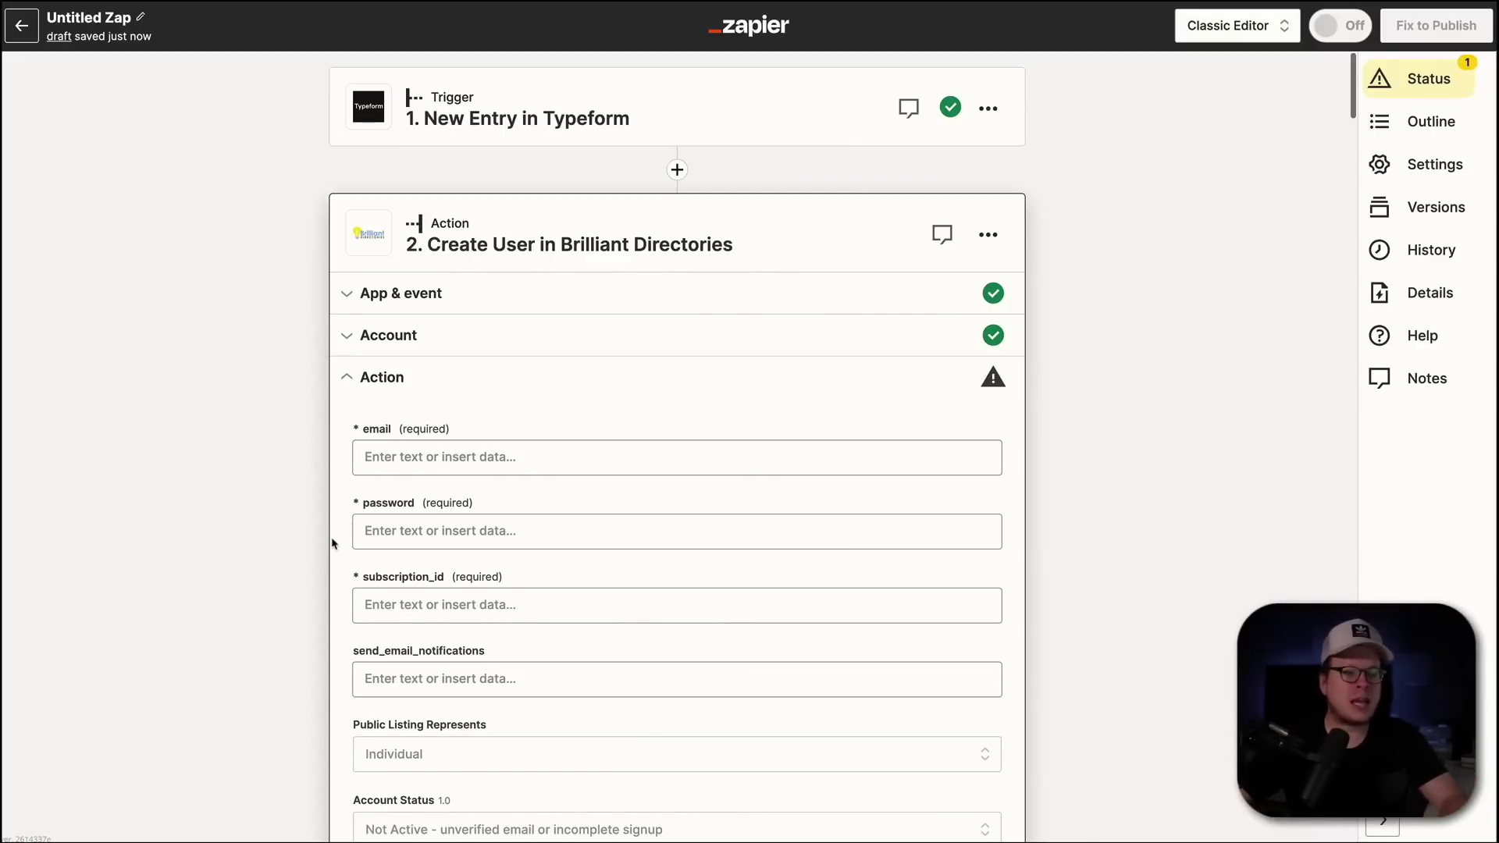
{"action": "left_click", "coordinate": [388, 459]}
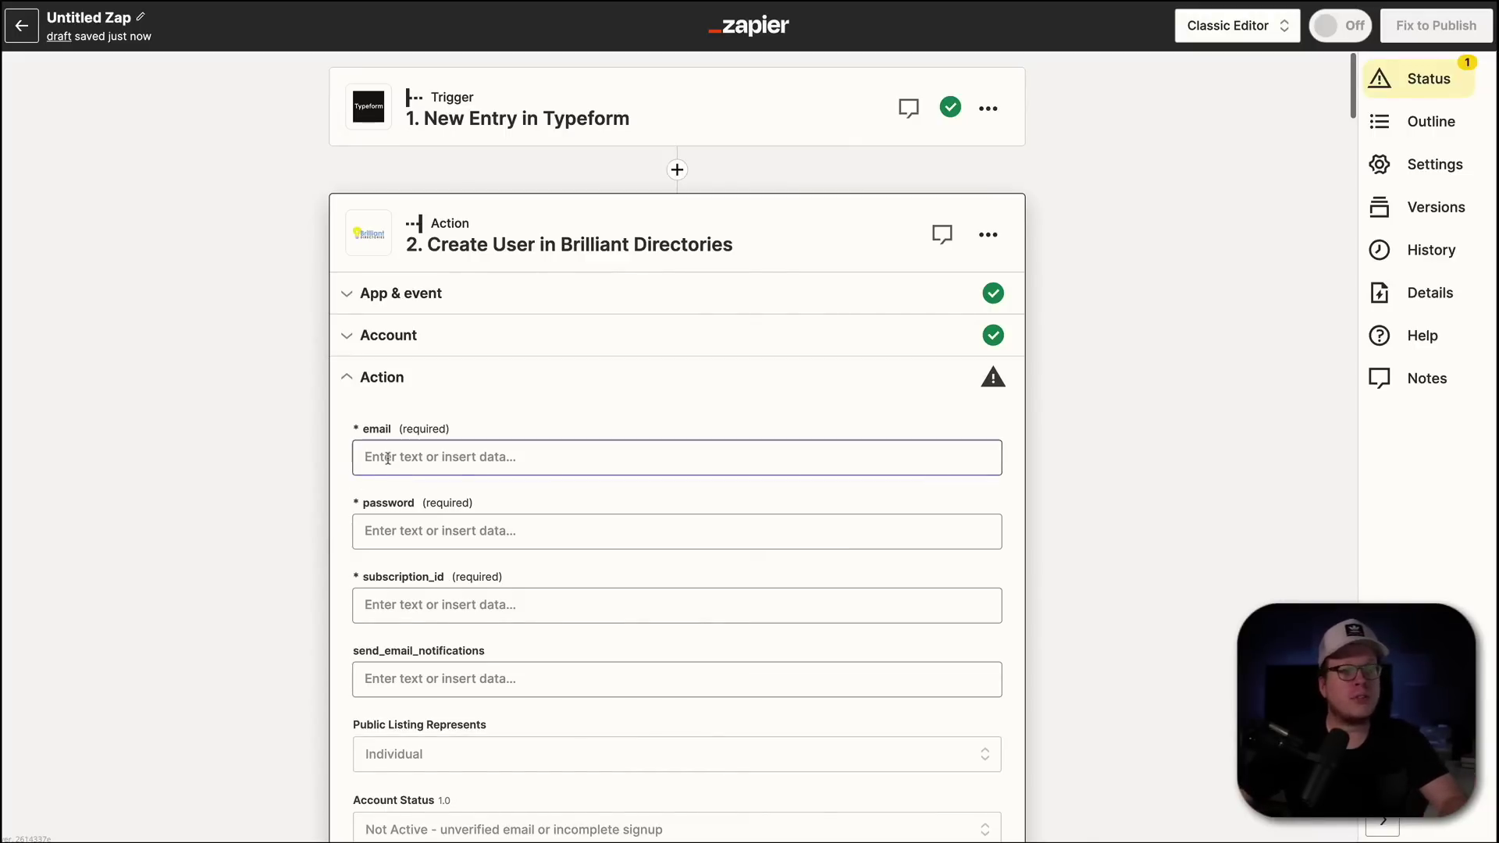
{"action": "left_click", "coordinate": [386, 460]}
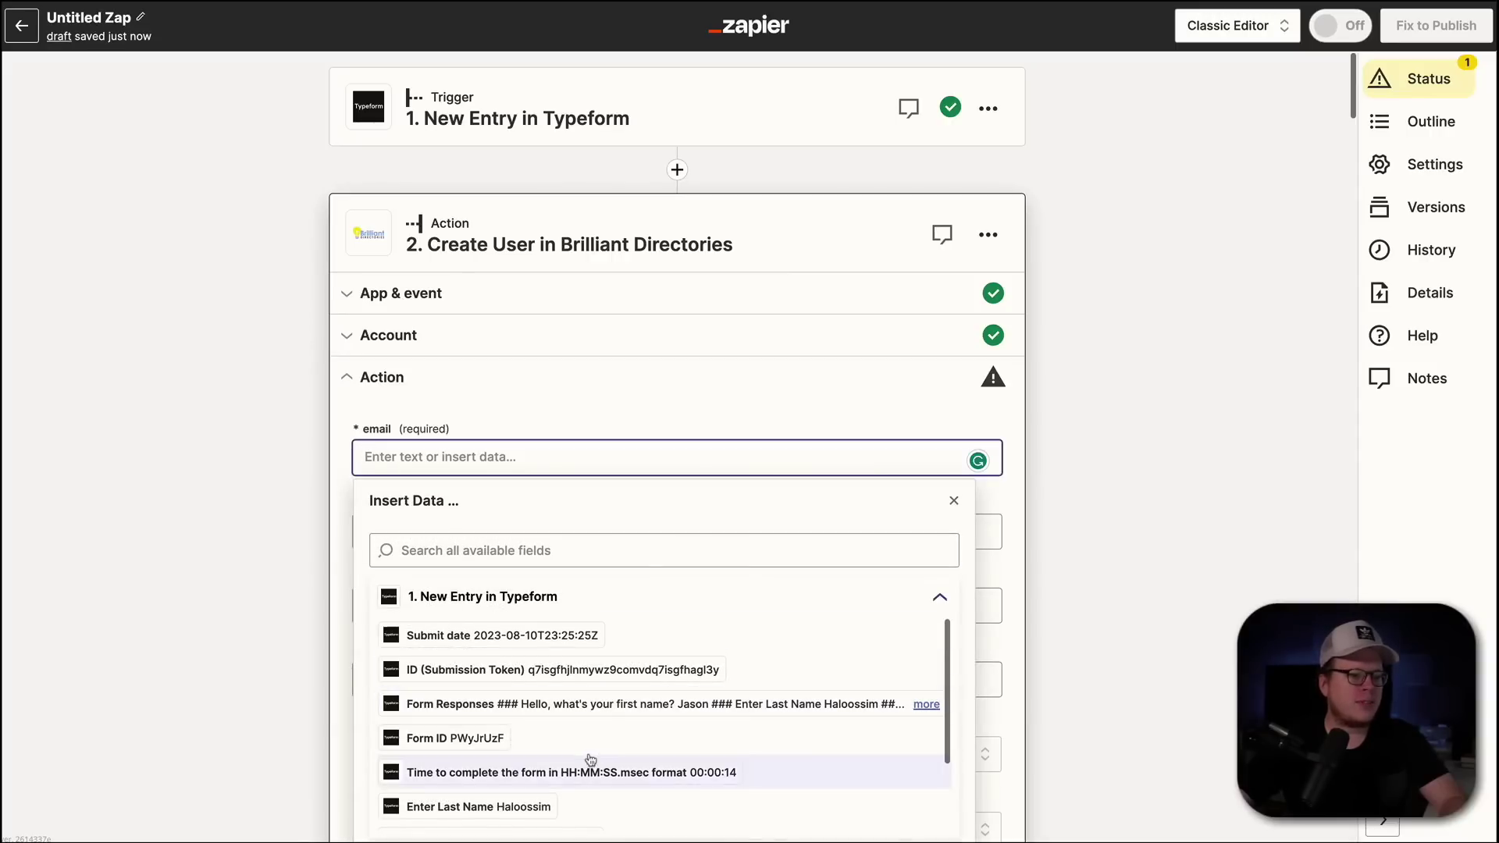
{"action": "scroll", "coordinate": [595, 754], "scroll_direction": "down", "scroll_amount": 3}
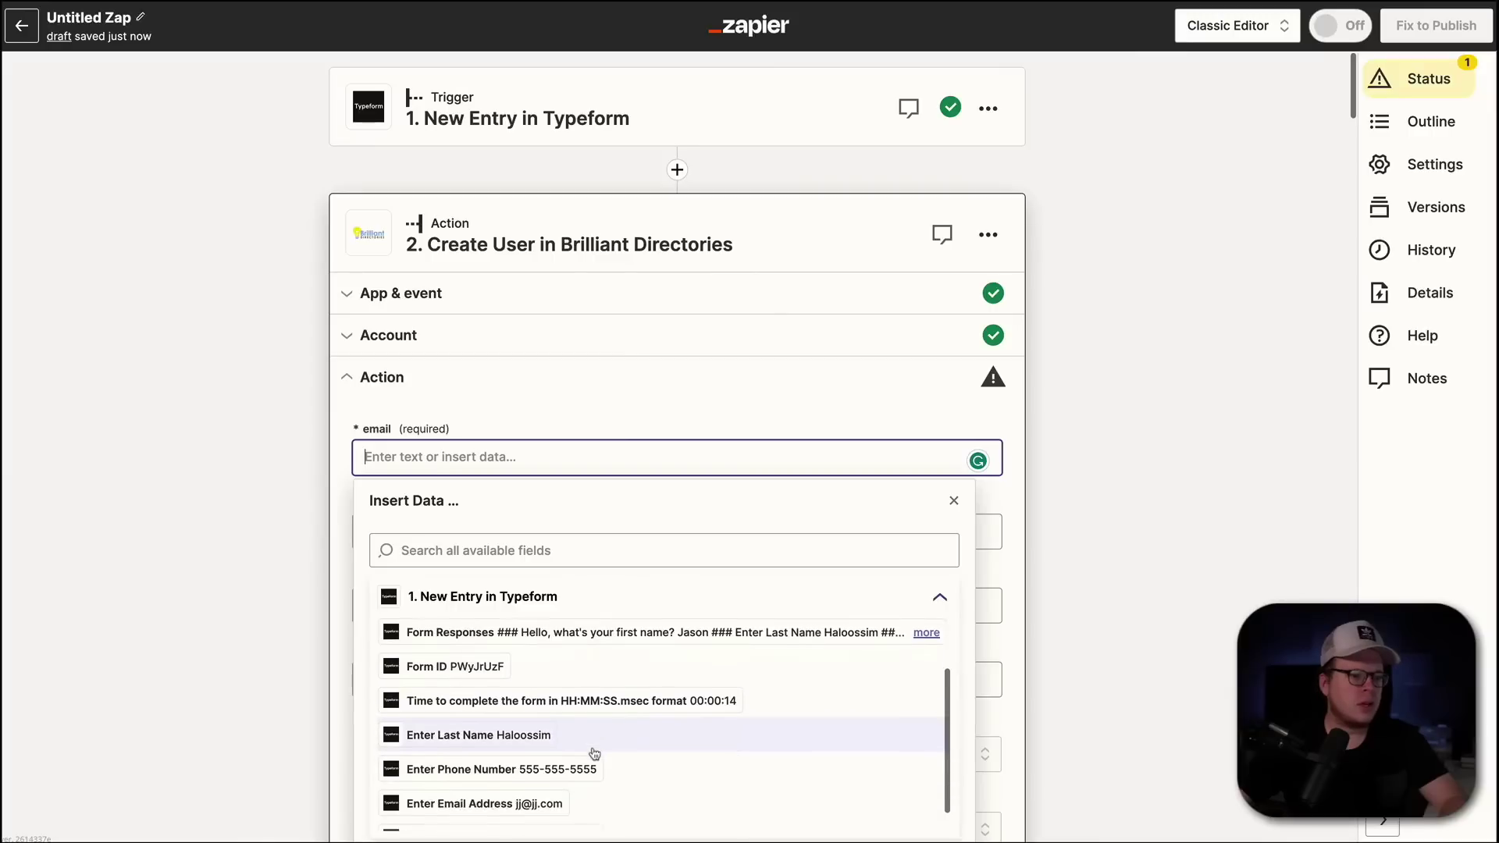
{"action": "left_click", "coordinate": [479, 783]}
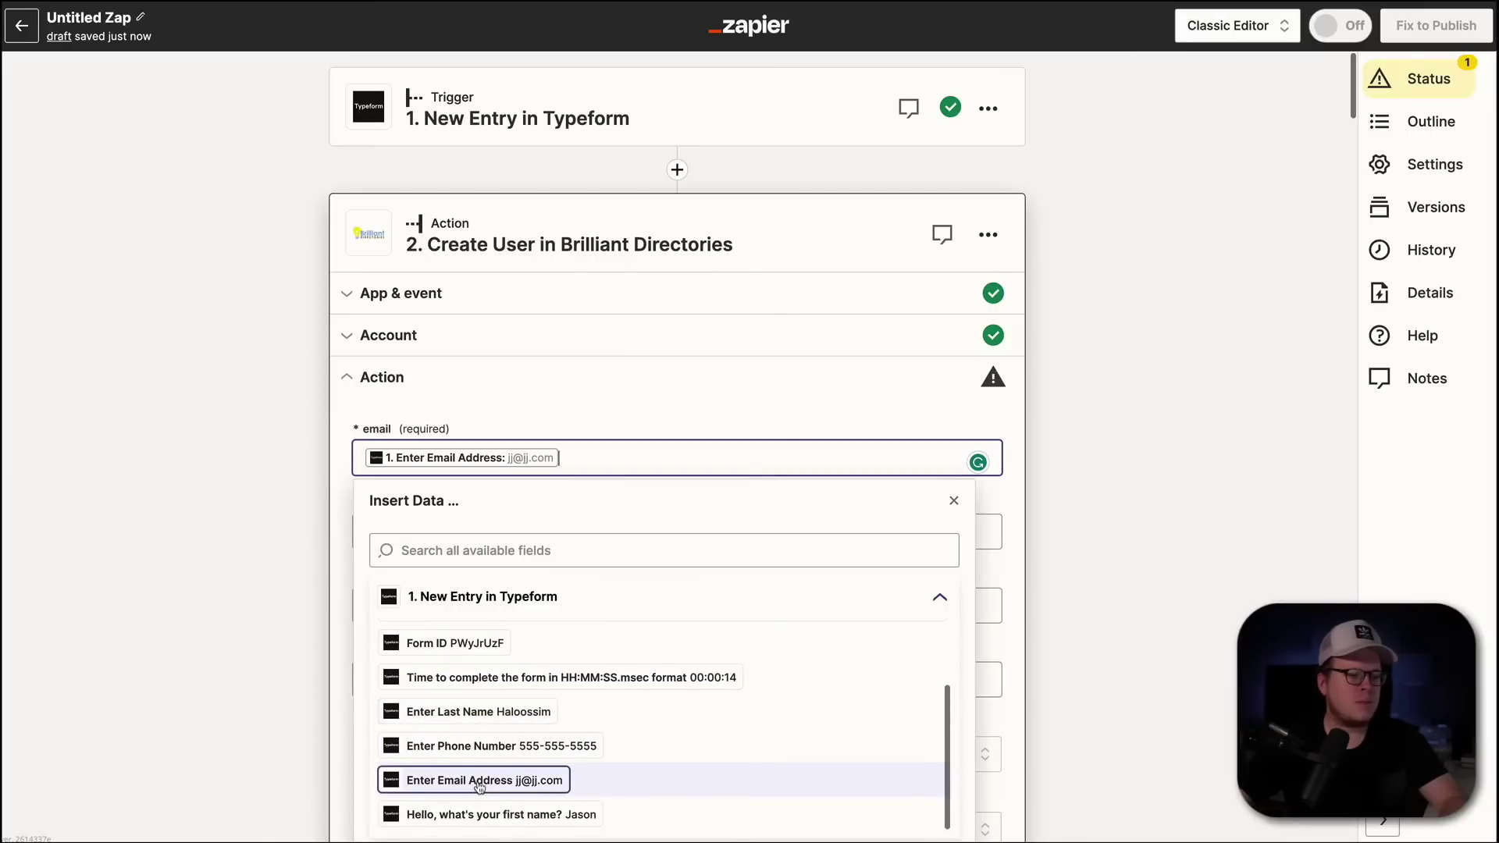
{"action": "left_click", "coordinate": [211, 578]}
- Map the Typeform phone number answer into the Phone Number field
{"action": "scroll", "coordinate": [563, 524], "scroll_direction": "down", "scroll_amount": 7}
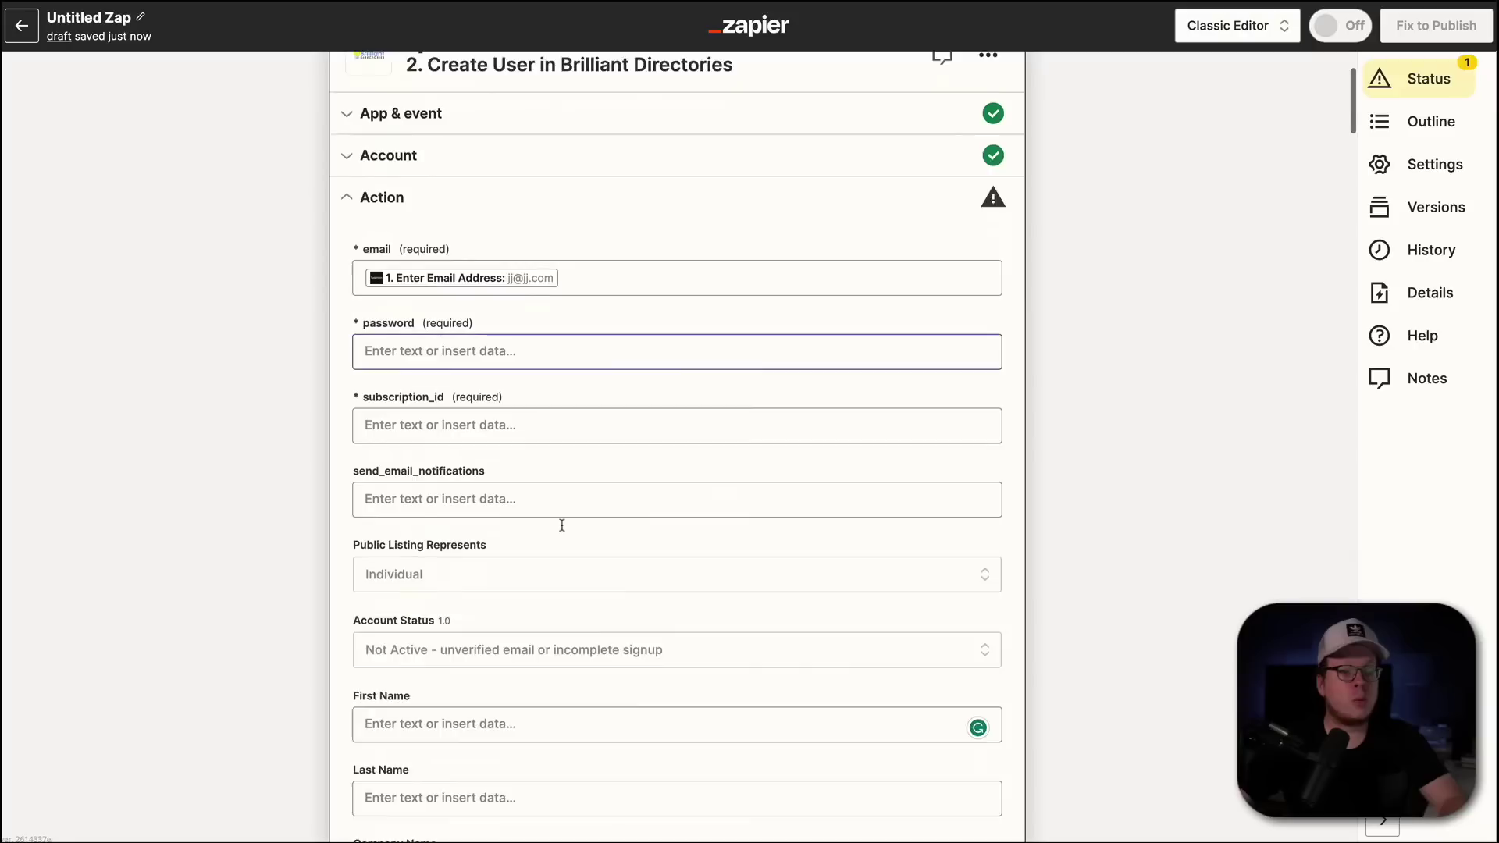
{"action": "left_click", "coordinate": [579, 579]}
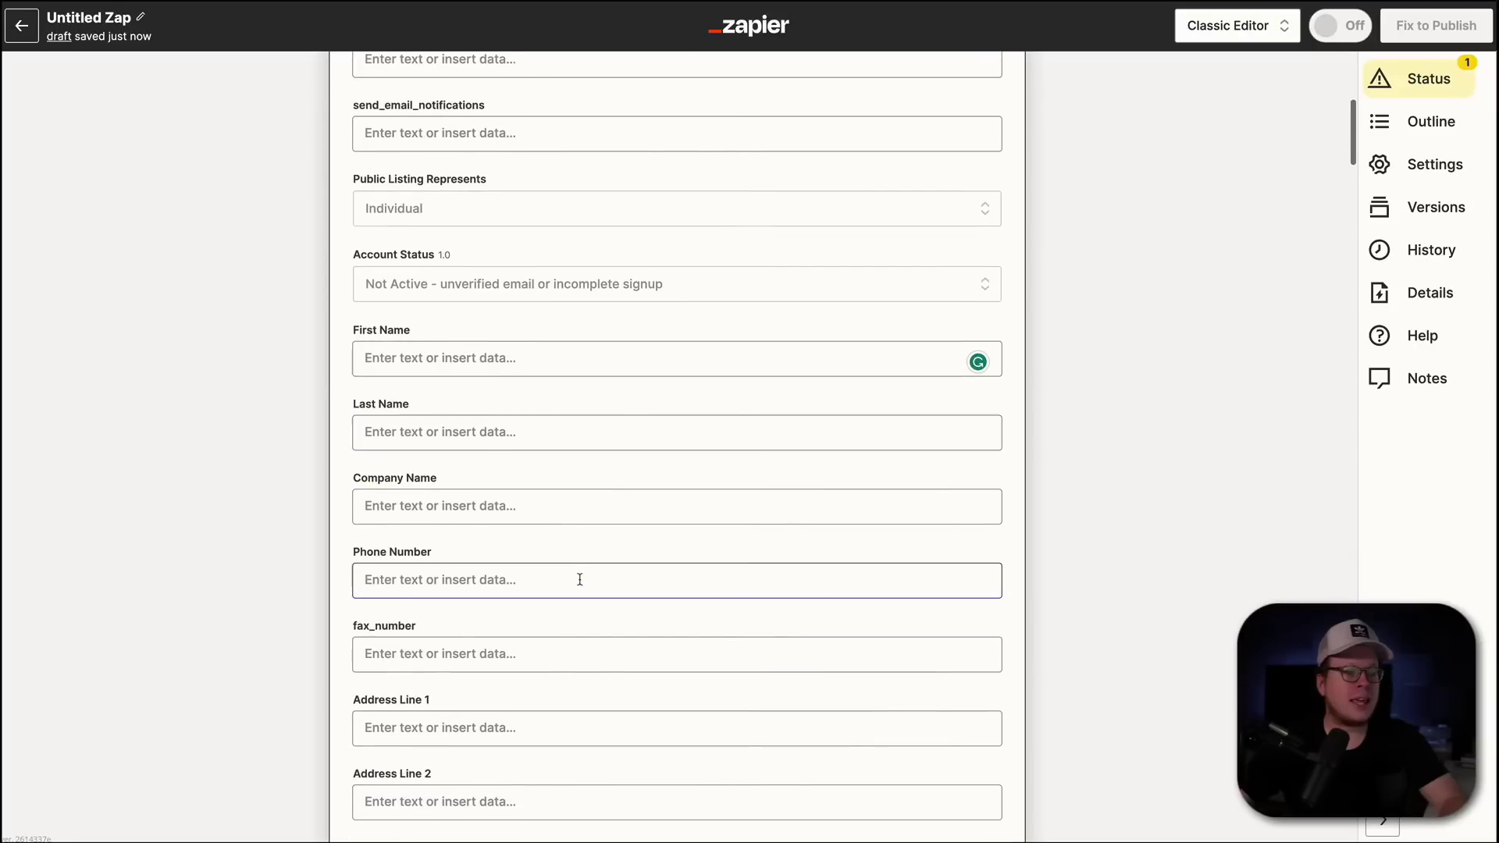
{"action": "left_click", "coordinate": [403, 580]}
{"action": "scroll", "coordinate": [552, 702], "scroll_direction": "down", "scroll_amount": 5}
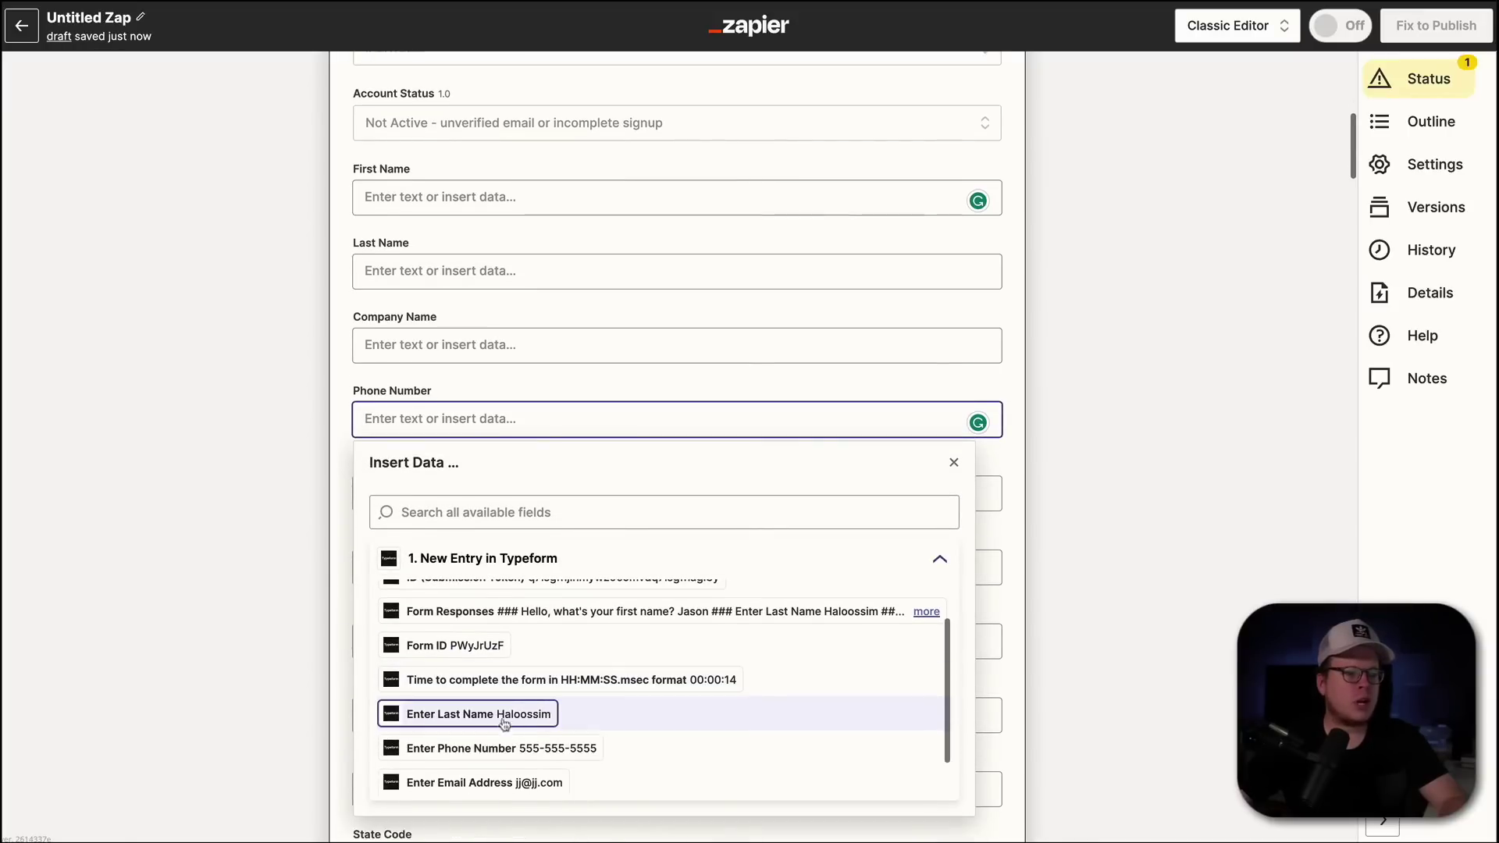
{"action": "left_click", "coordinate": [517, 749]}
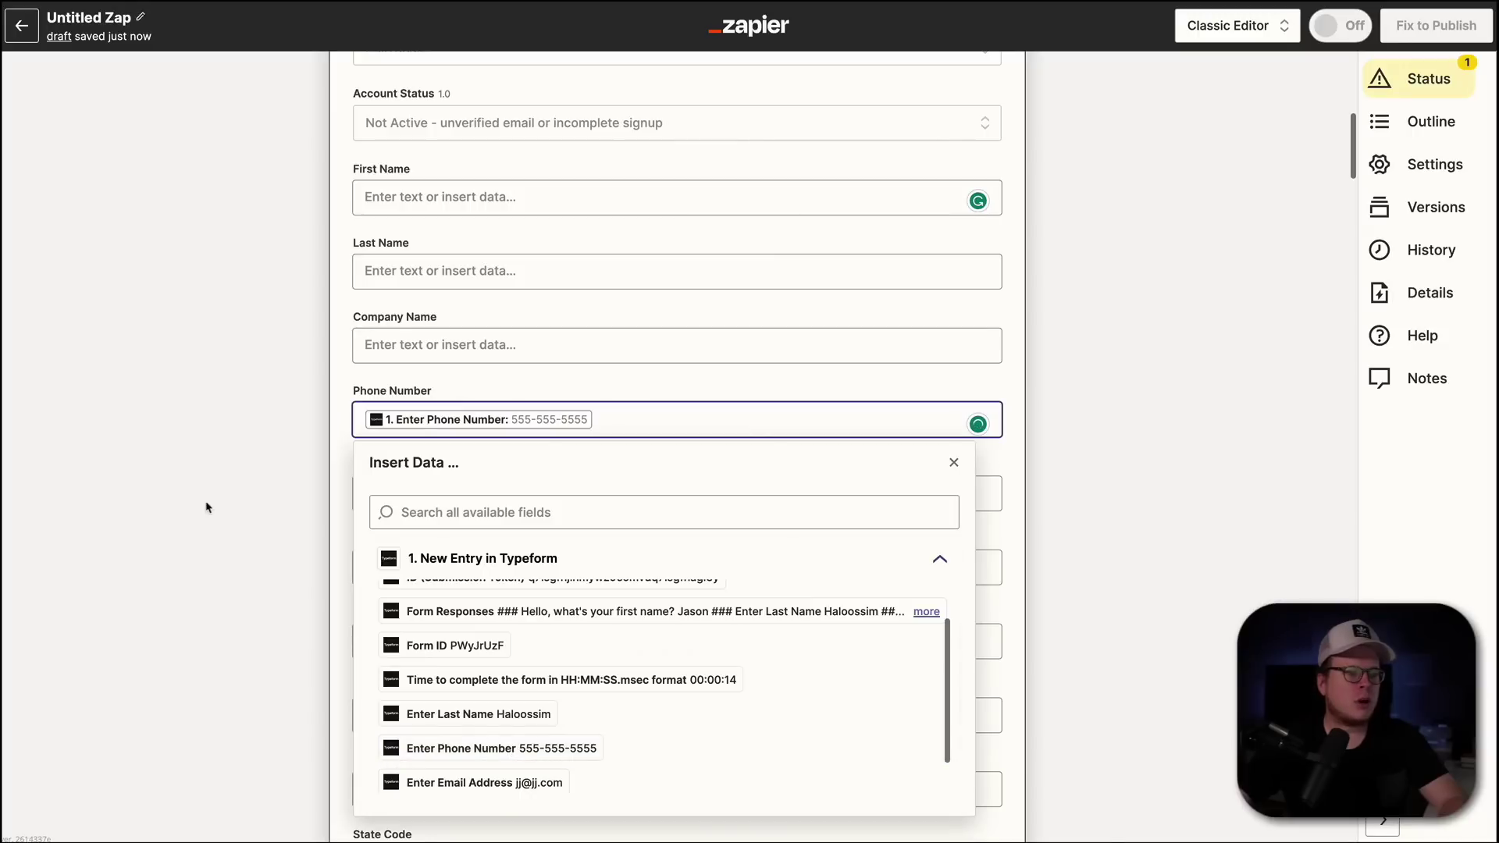
{"action": "left_click", "coordinate": [402, 273]}
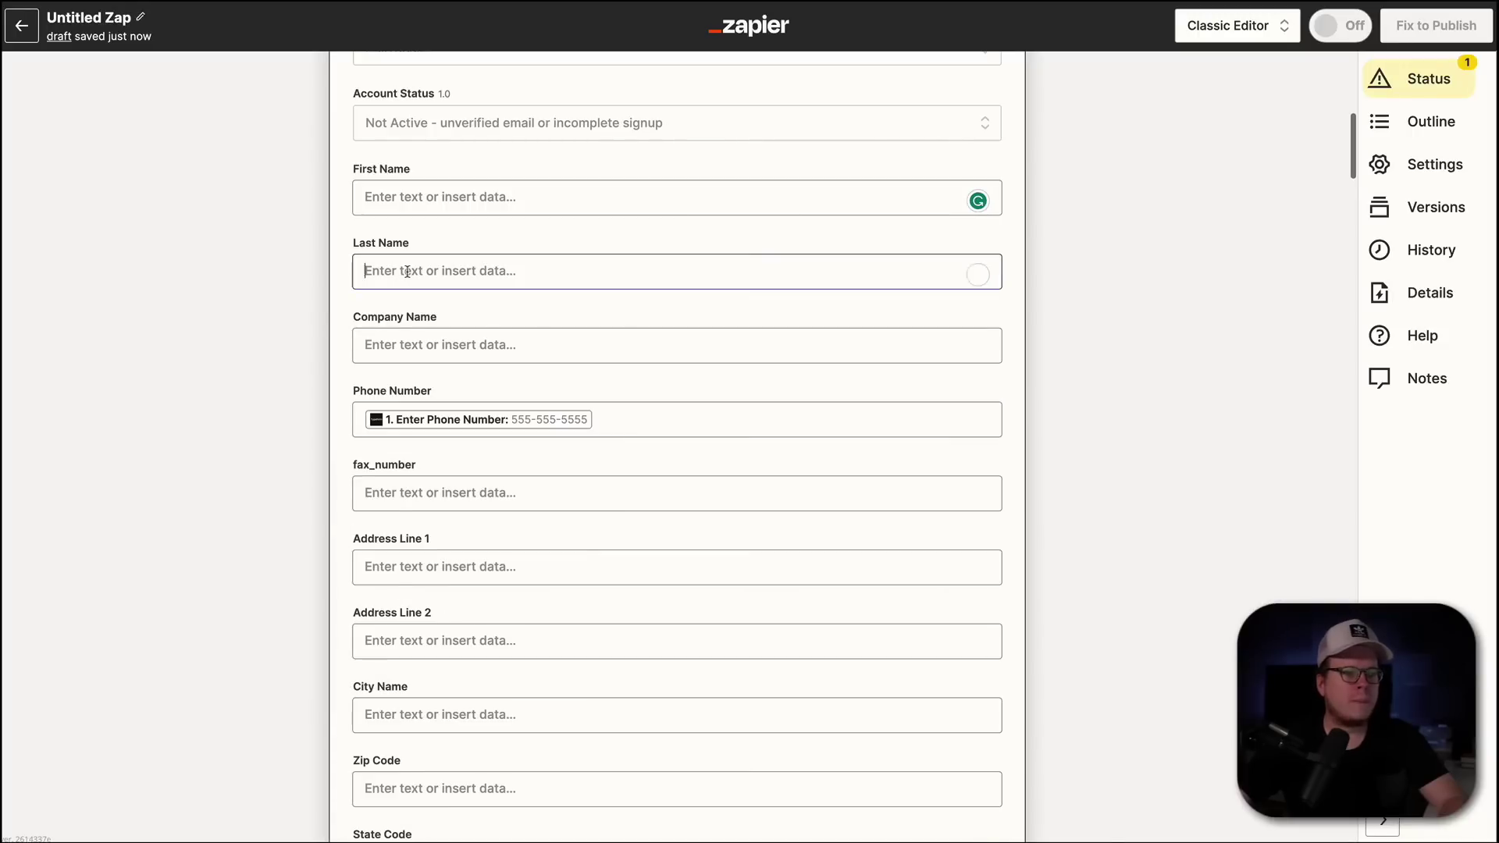
- Map the Typeform last-name answer into the Last Name field
{"action": "scroll", "coordinate": [500, 500], "scroll_direction": "down", "scroll_amount": 2}
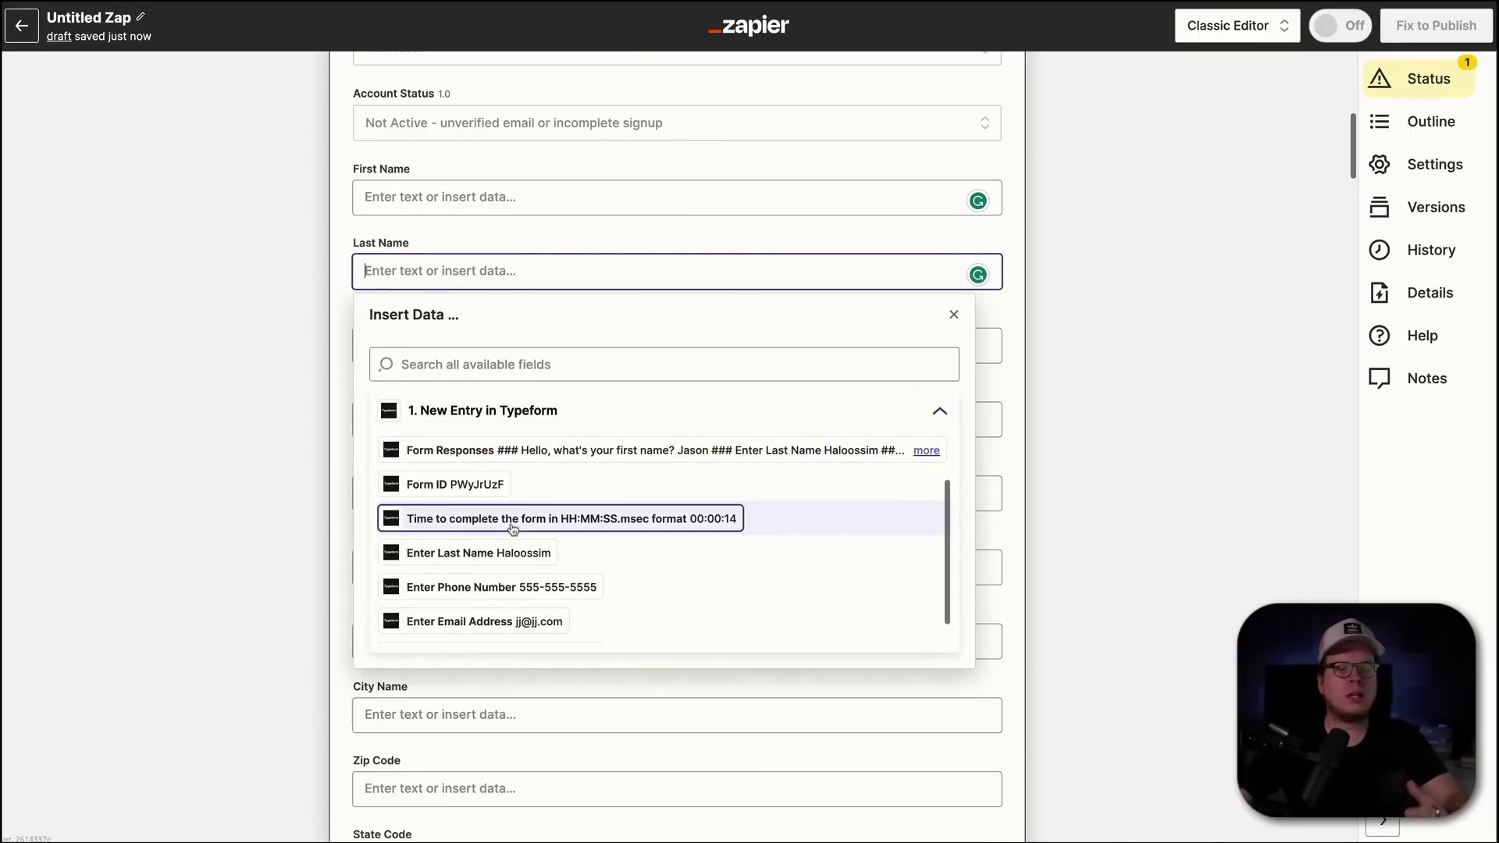
{"action": "scroll", "coordinate": [513, 529], "scroll_direction": "up", "scroll_amount": 2}
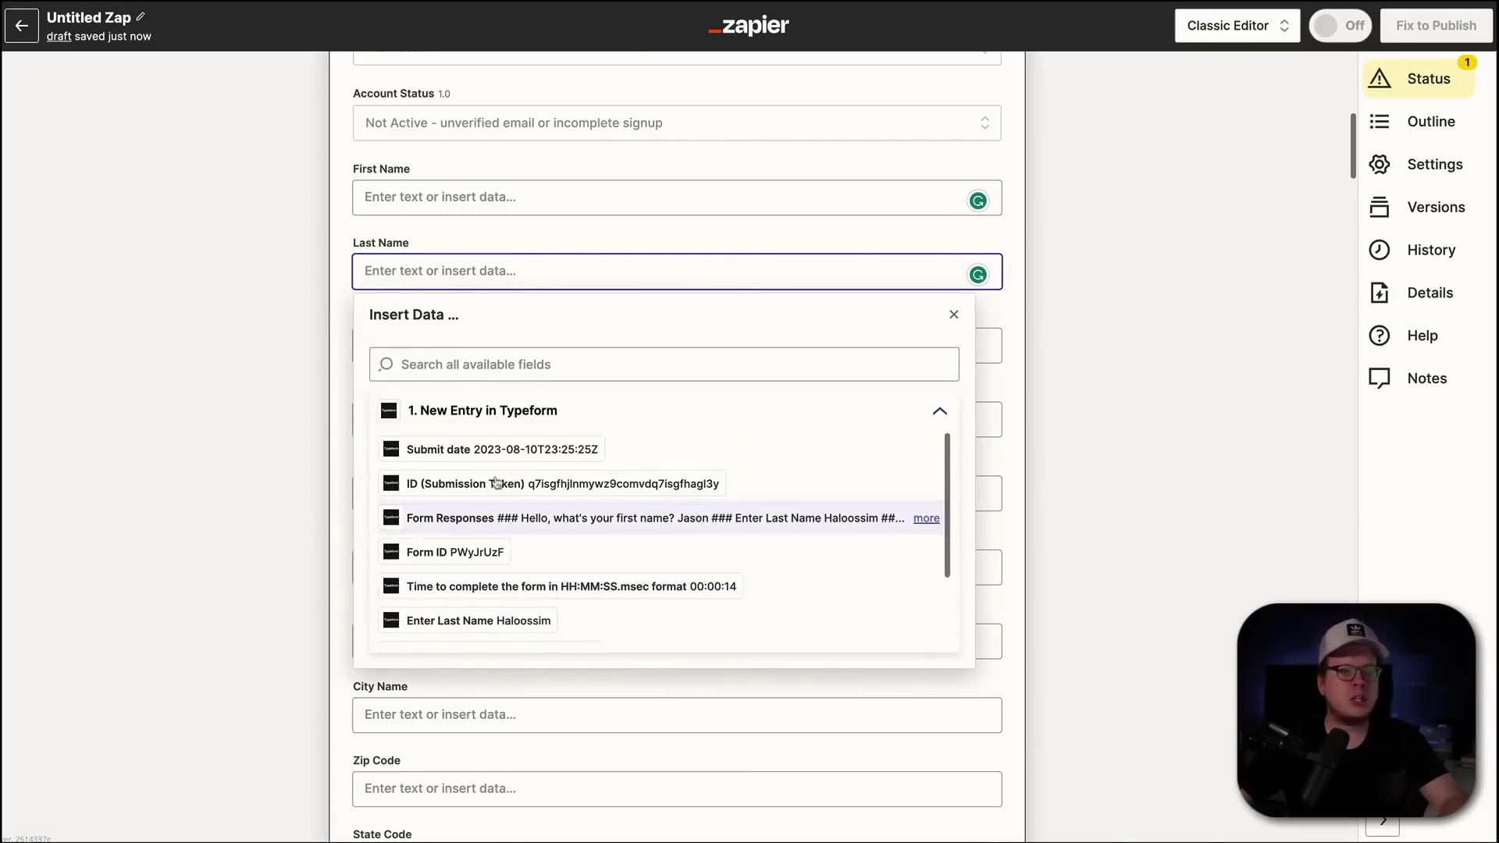
{"action": "left_click", "coordinate": [460, 366]}
{"action": "type", "text": "name"}
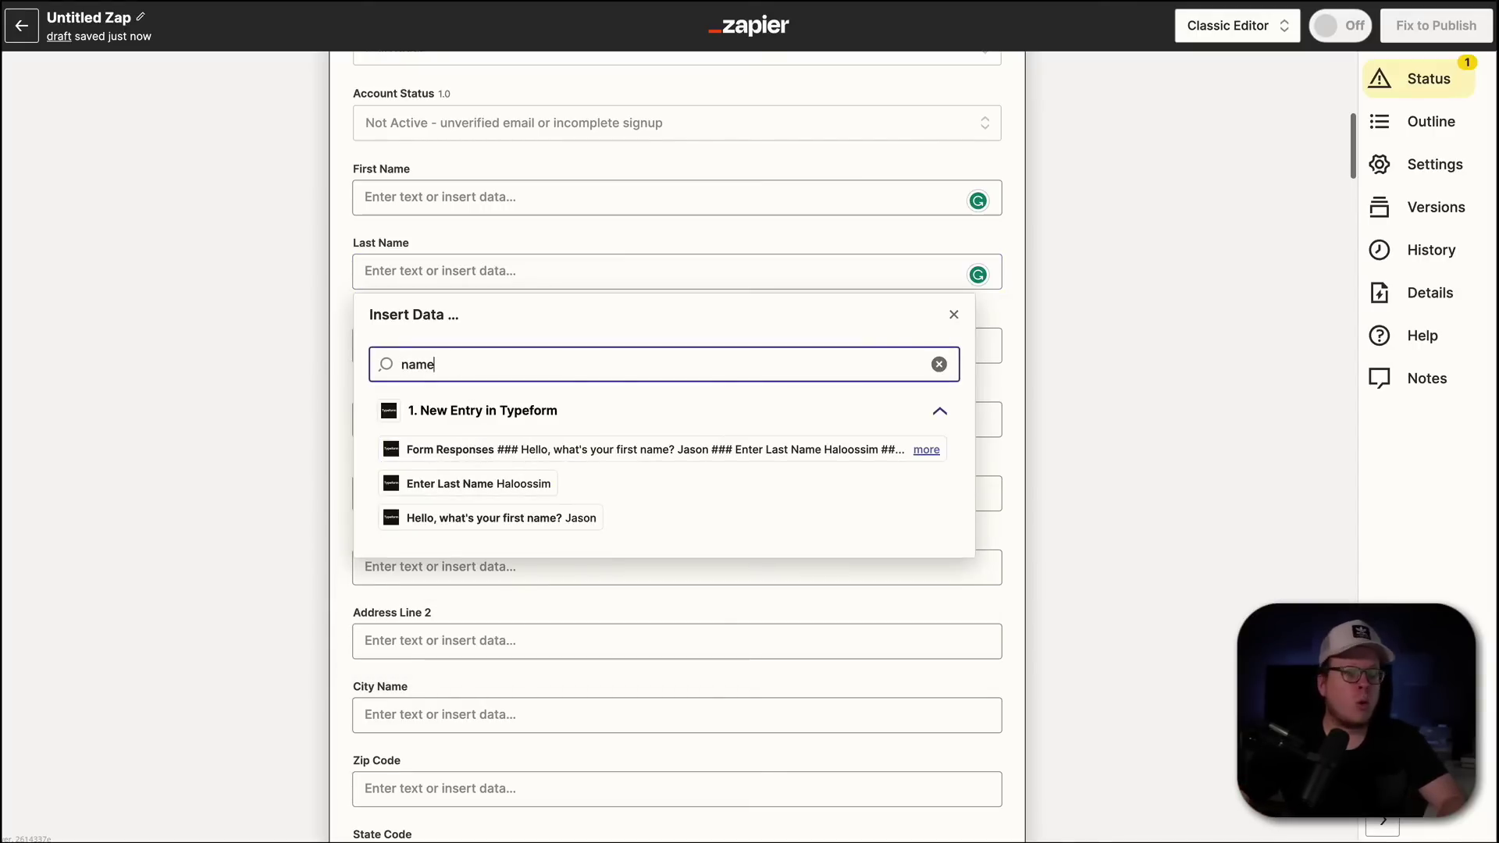
{"action": "left_click", "coordinate": [466, 486]}
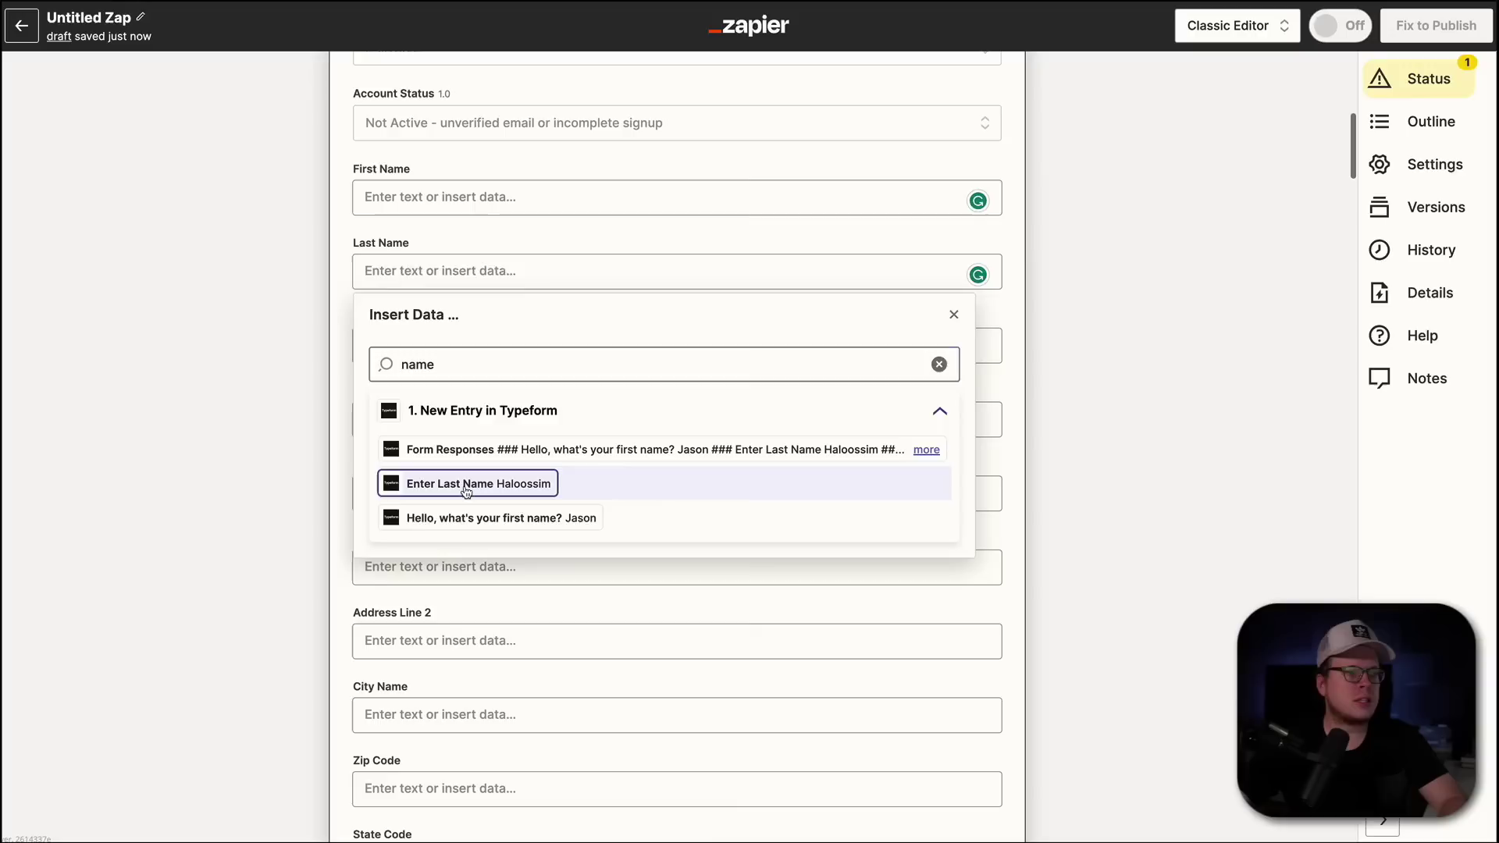
- Map the Typeform first-name answer into the First Name field
{"action": "left_click", "coordinate": [392, 201]}
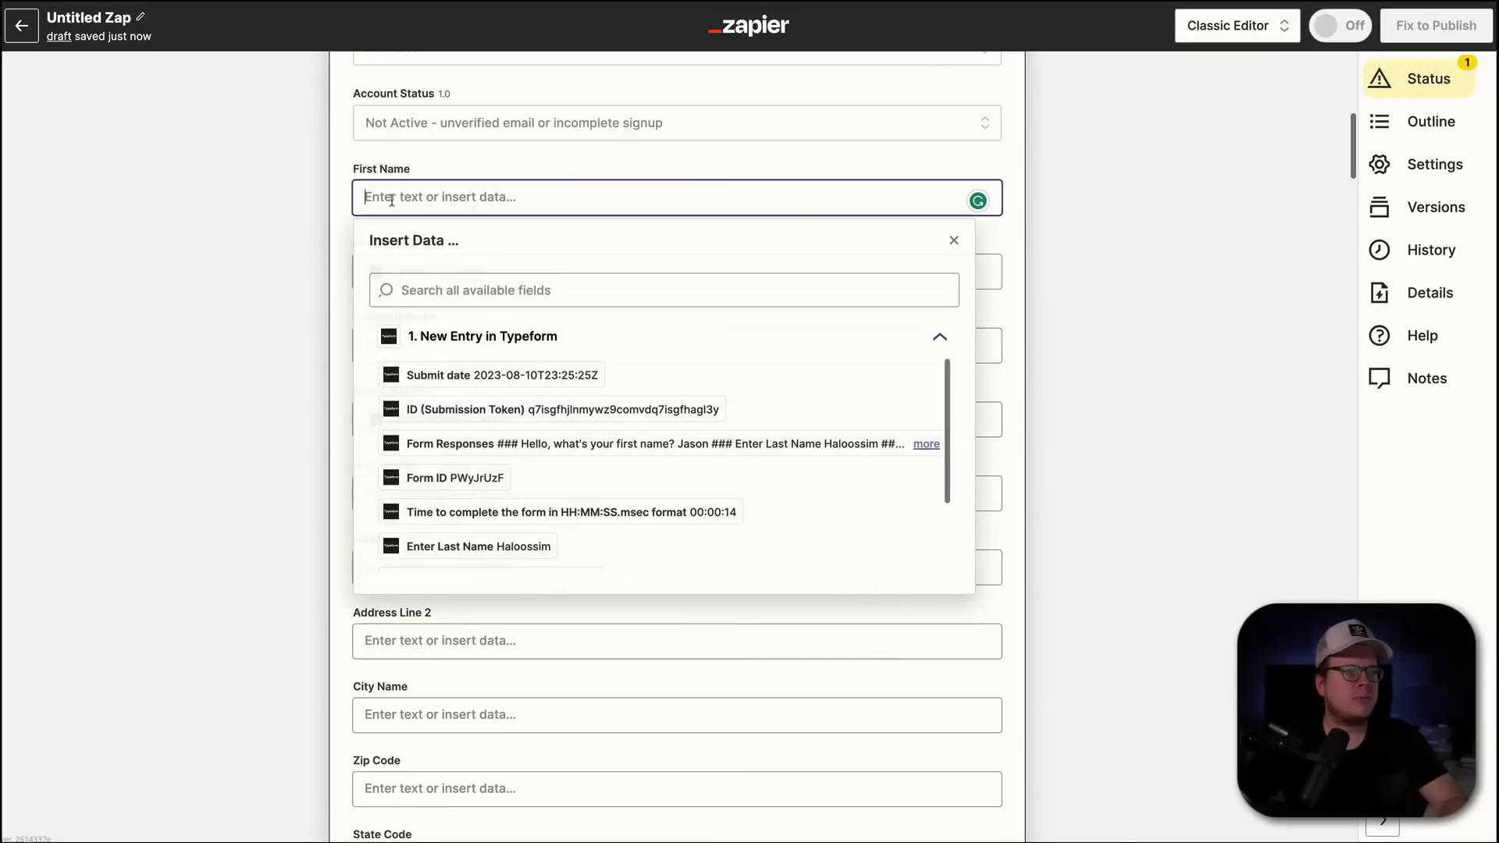
{"action": "left_click", "coordinate": [414, 285]}
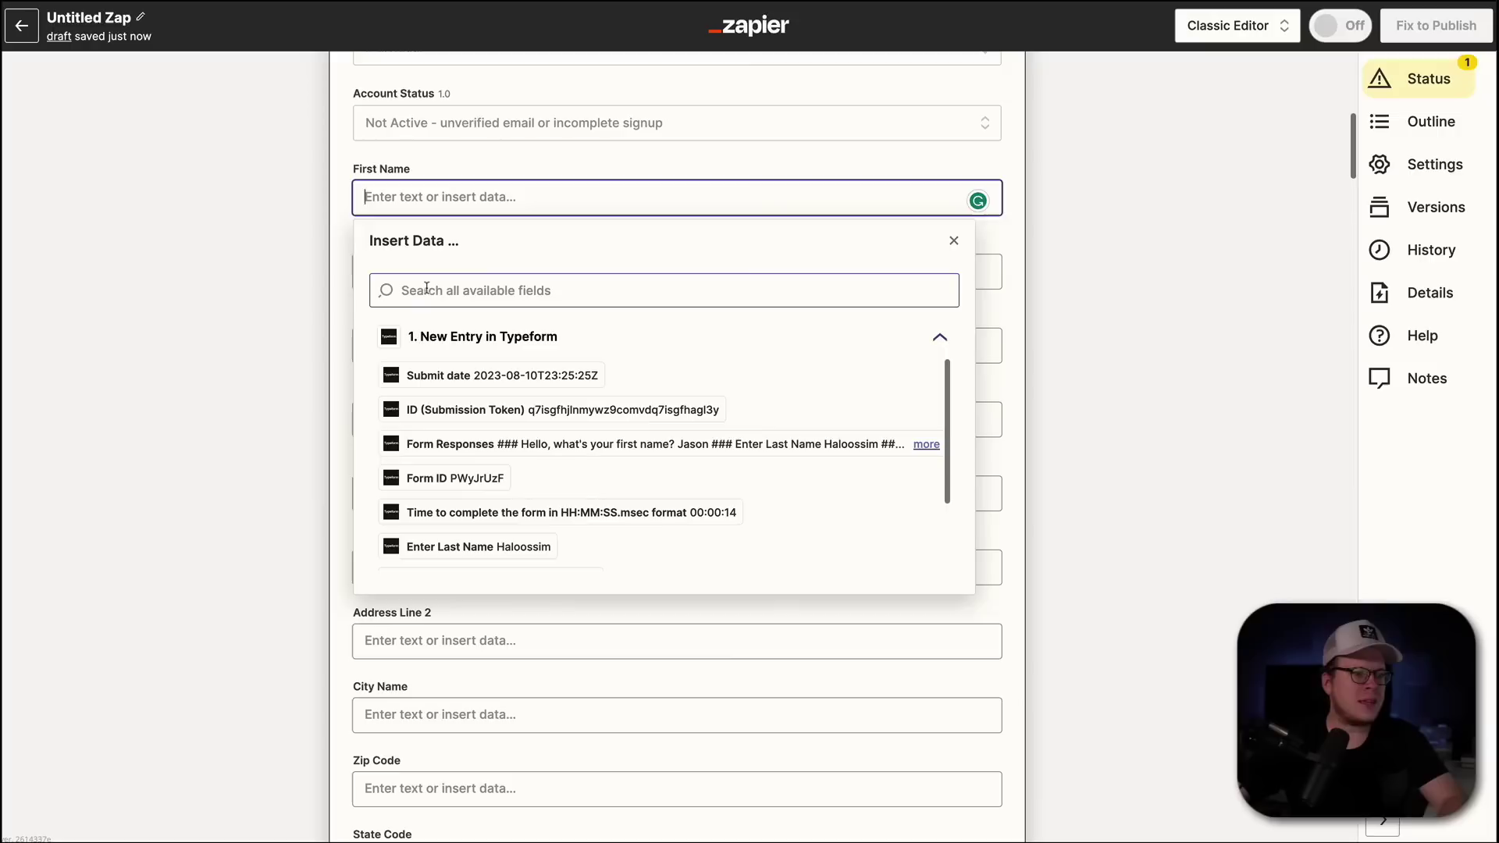
{"action": "type", "text": "name"}
{"action": "key", "text": "Down"}
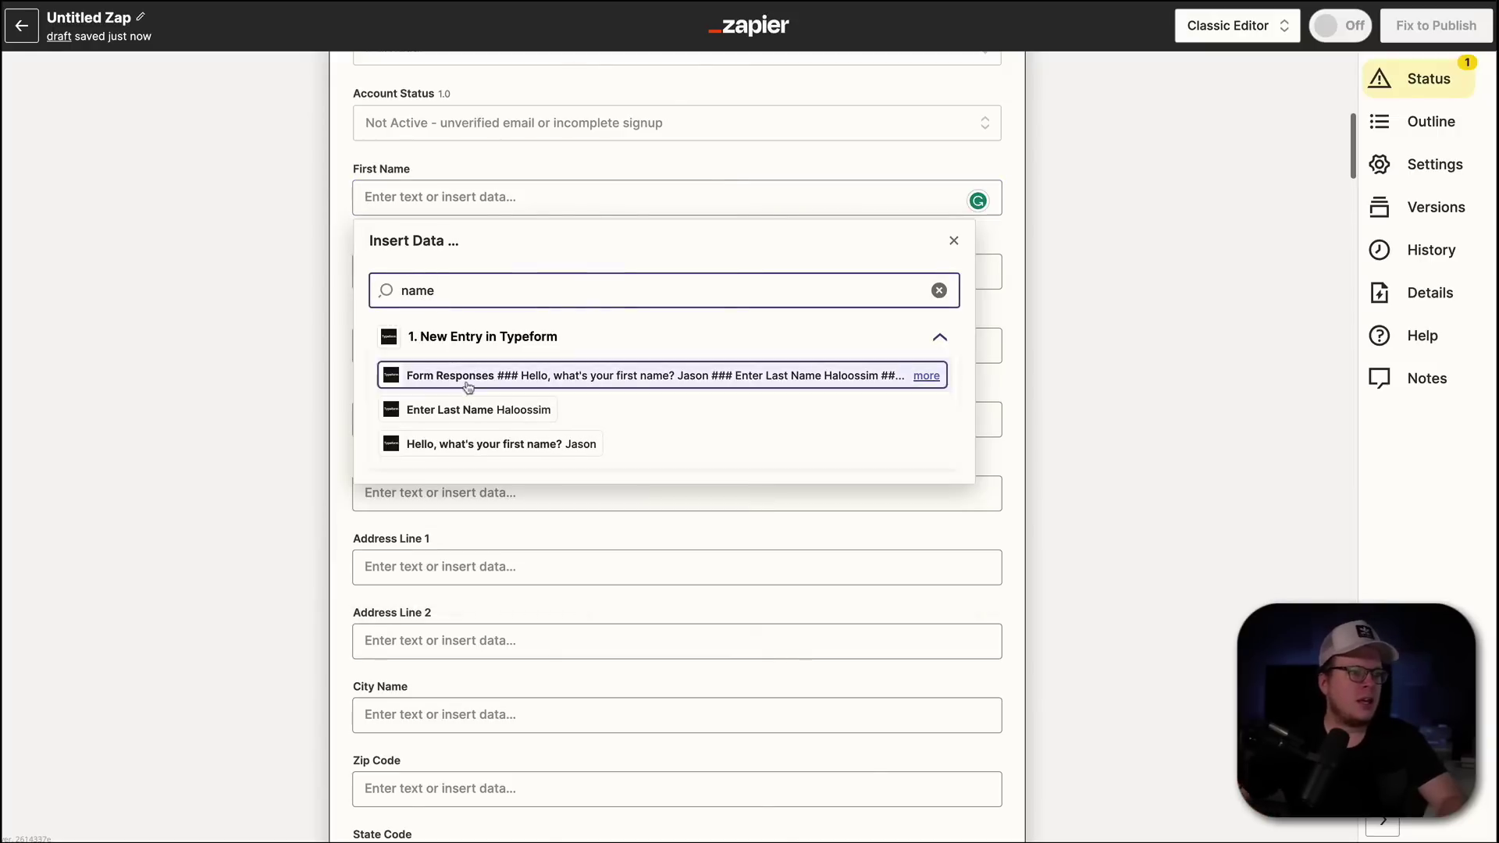
{"action": "key", "text": "Down"}
{"action": "key", "text": "Down"}
{"action": "key", "text": "Return"}
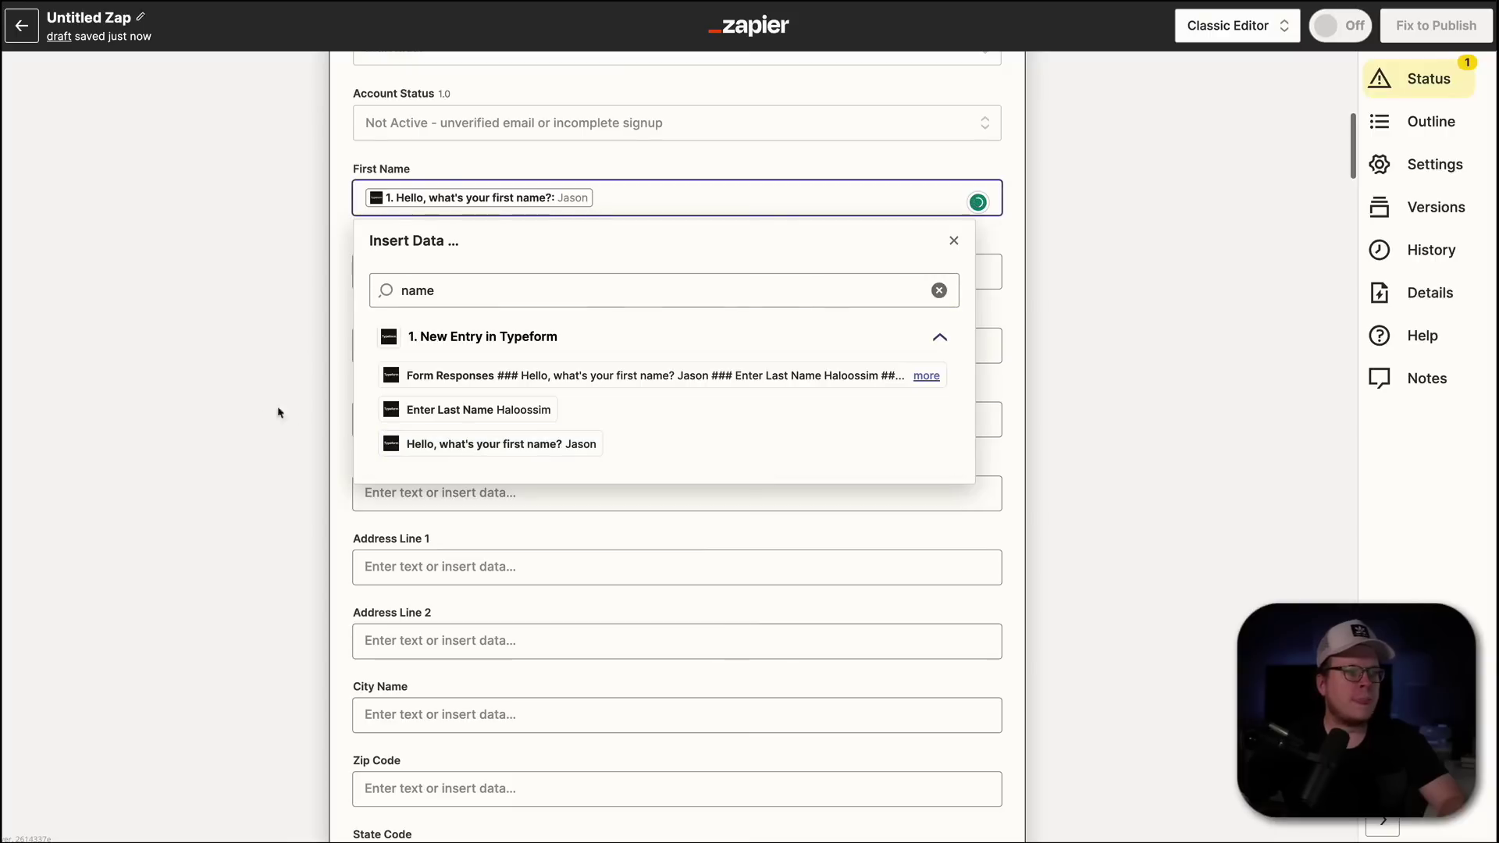
{"action": "left_click", "coordinate": [296, 418]}
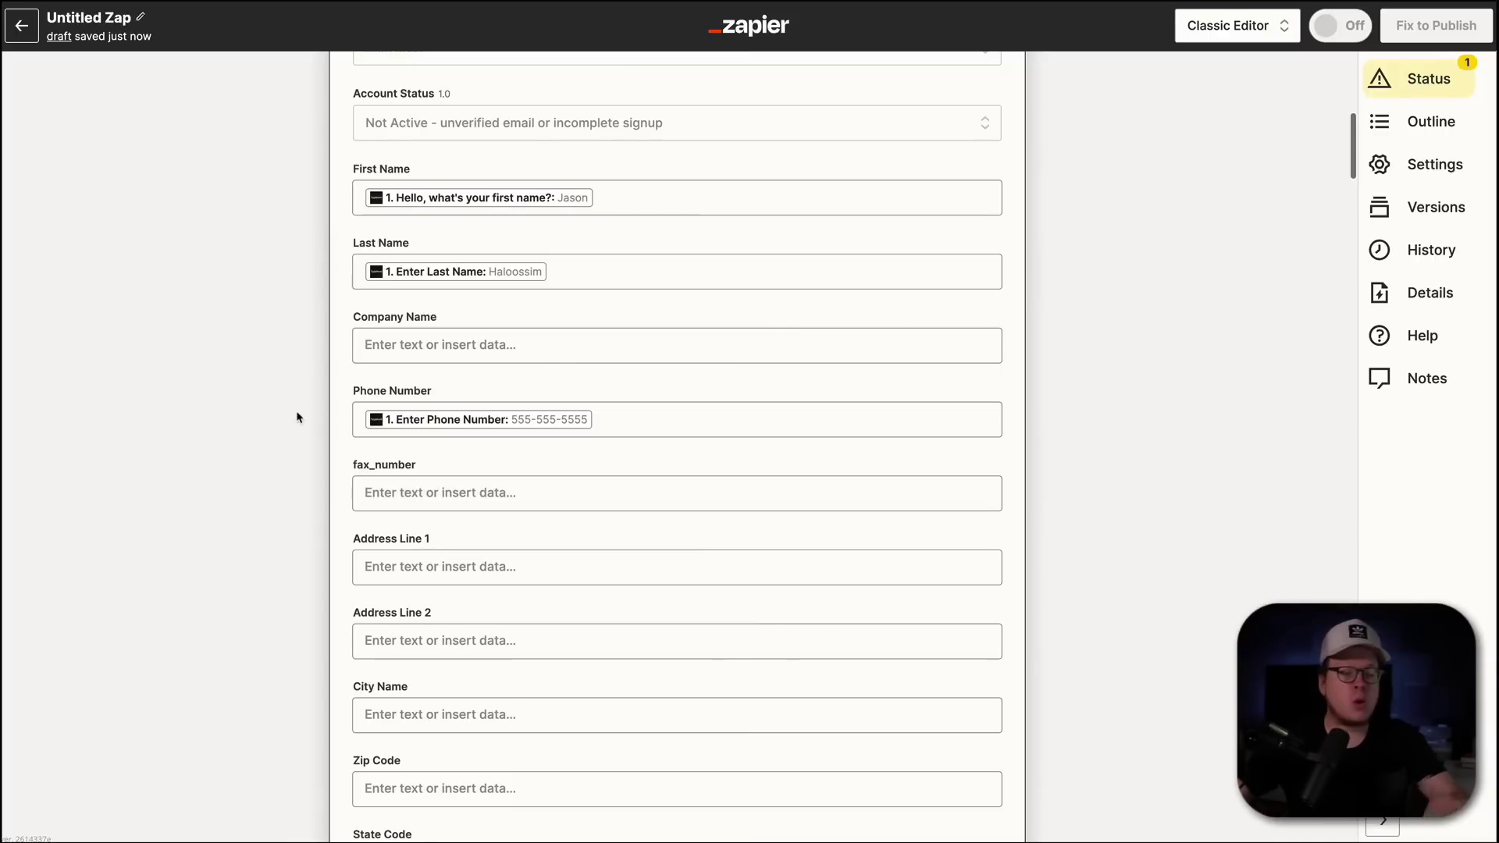
- Scroll down to the Test section previewing the user to be created
{"action": "scroll", "coordinate": [325, 527], "scroll_direction": "down", "scroll_amount": 1}
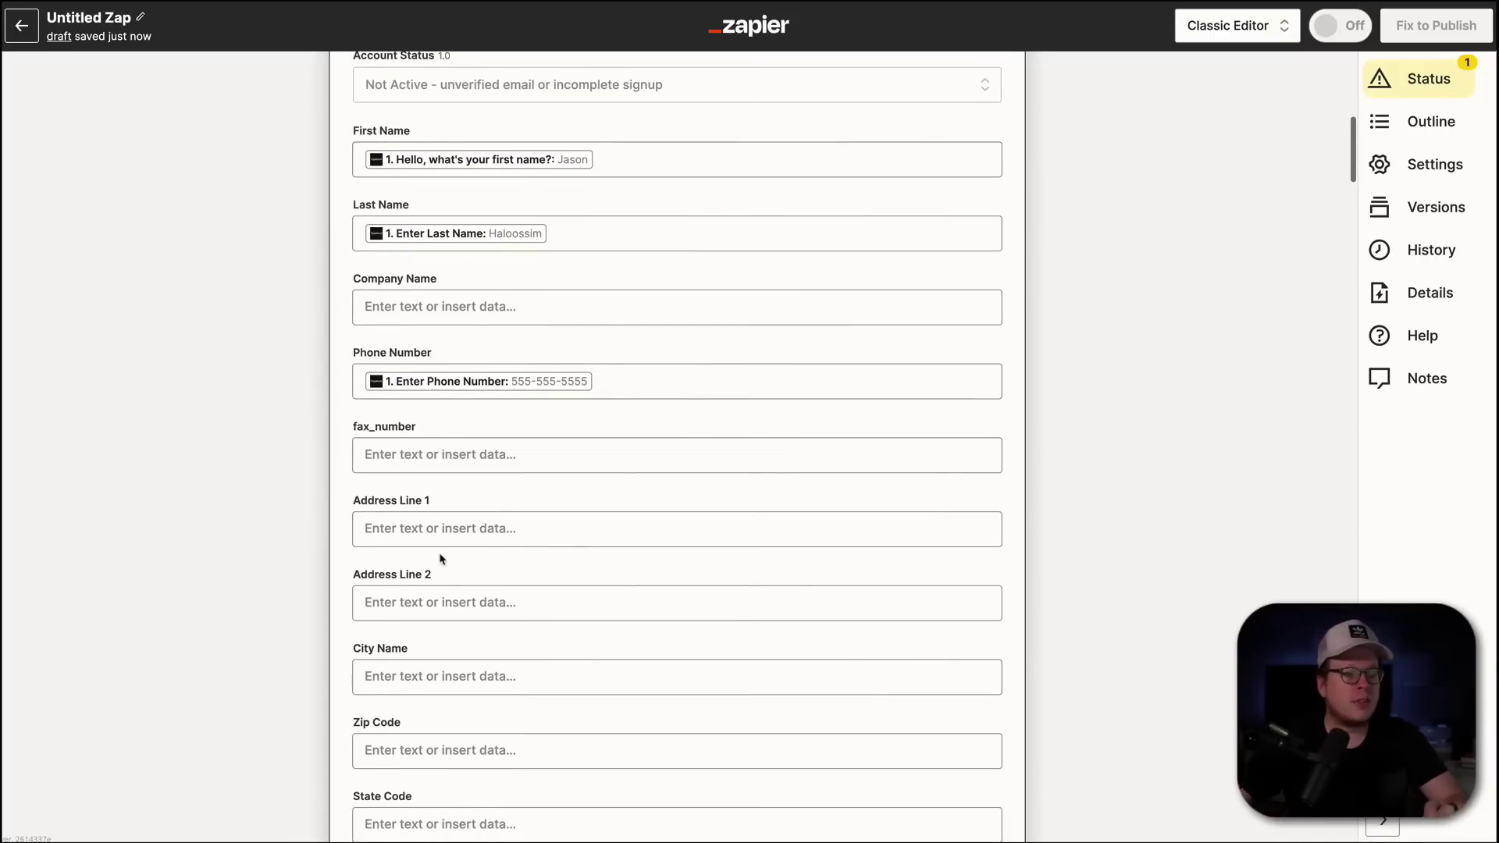
{"action": "scroll", "coordinate": [439, 556], "scroll_direction": "down", "scroll_amount": 5}
{"action": "scroll", "coordinate": [309, 639], "scroll_direction": "down", "scroll_amount": 3}
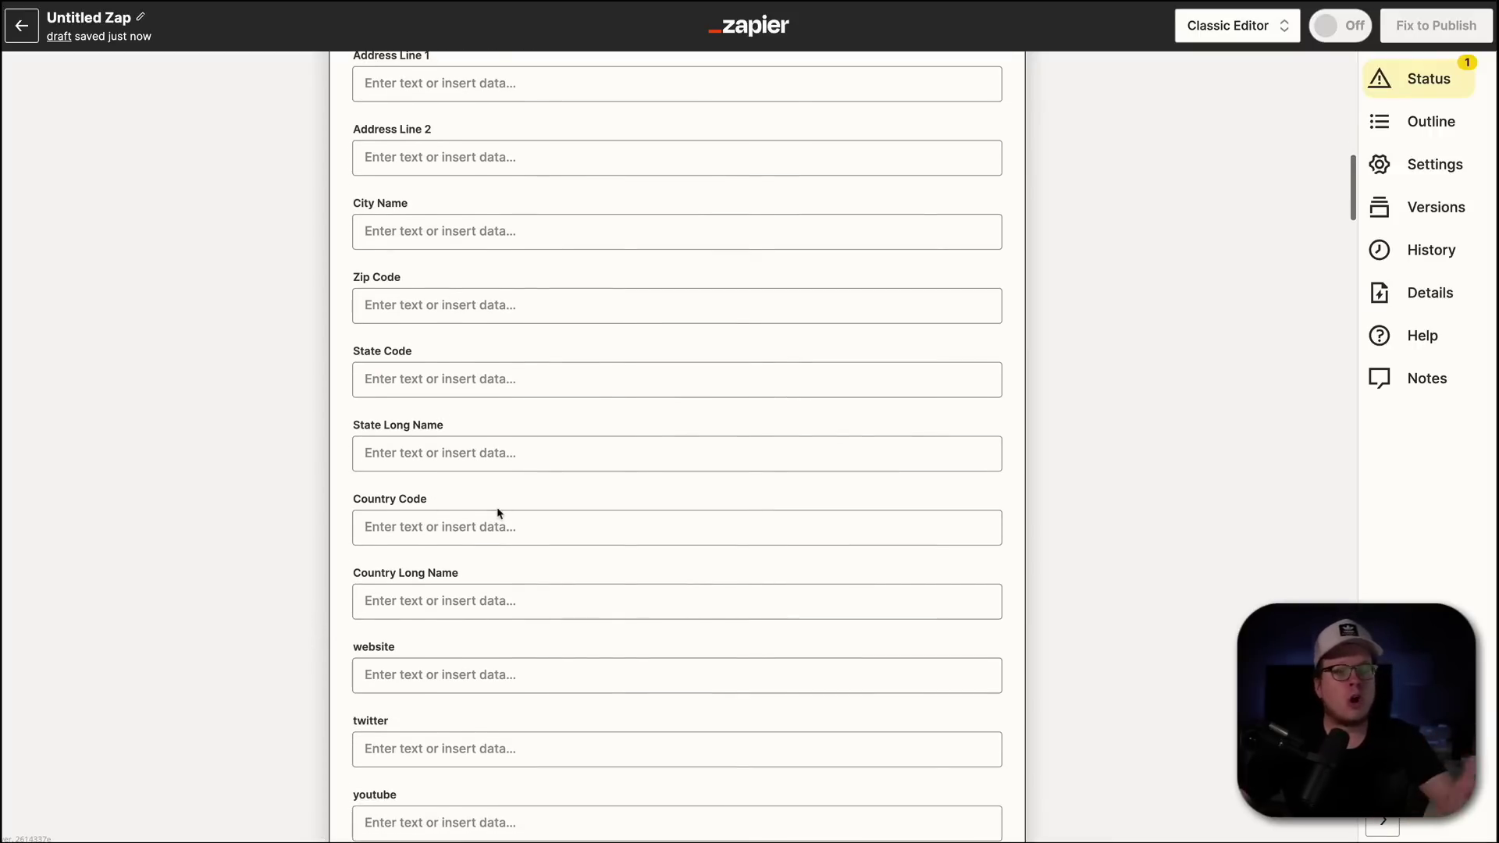
{"action": "left_click", "coordinate": [471, 599]}
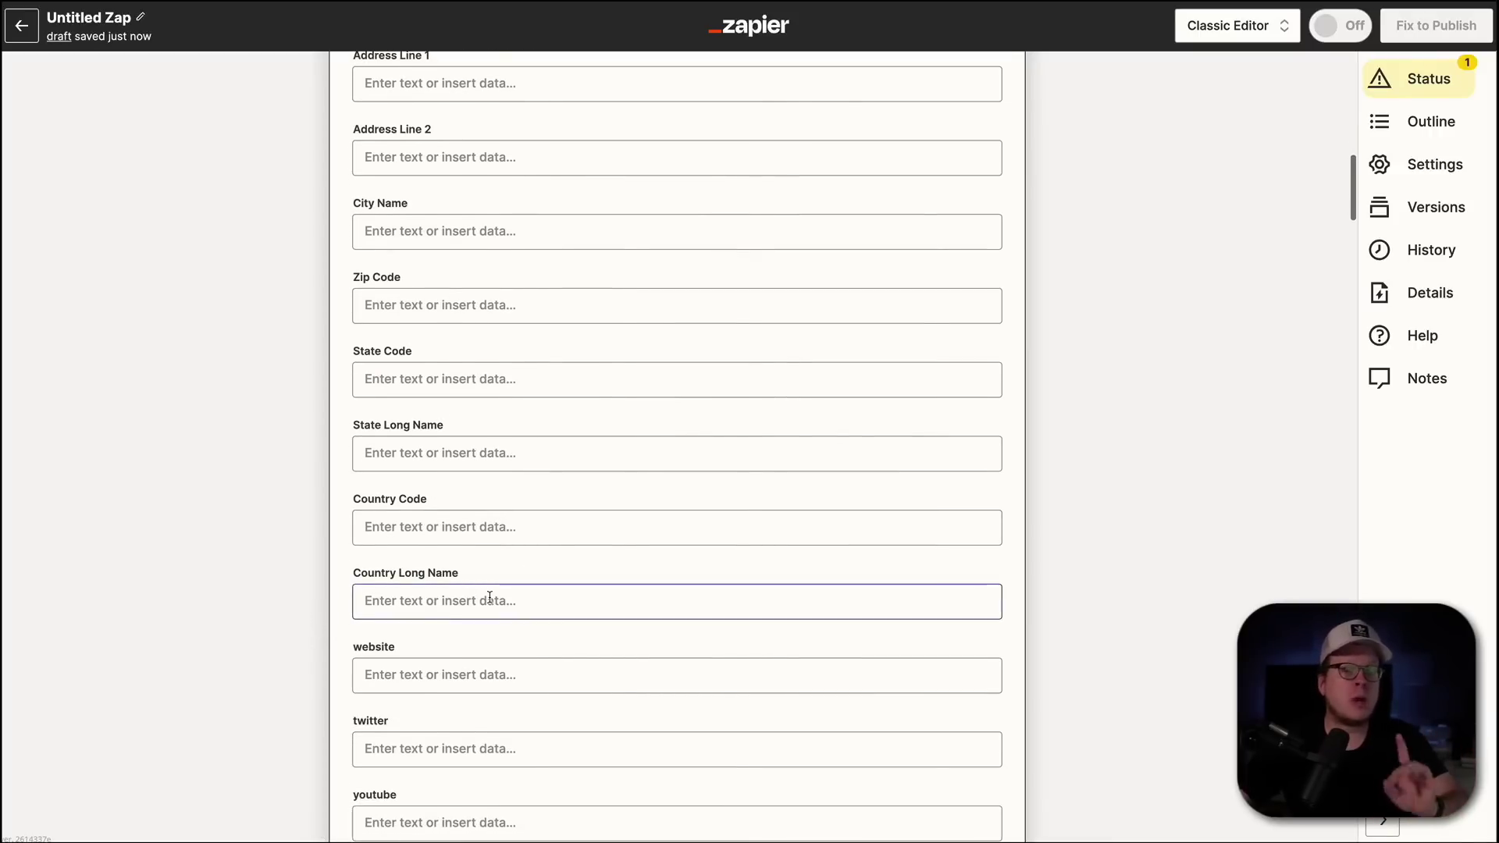
{"action": "scroll", "coordinate": [481, 613], "scroll_direction": "down", "scroll_amount": 15}
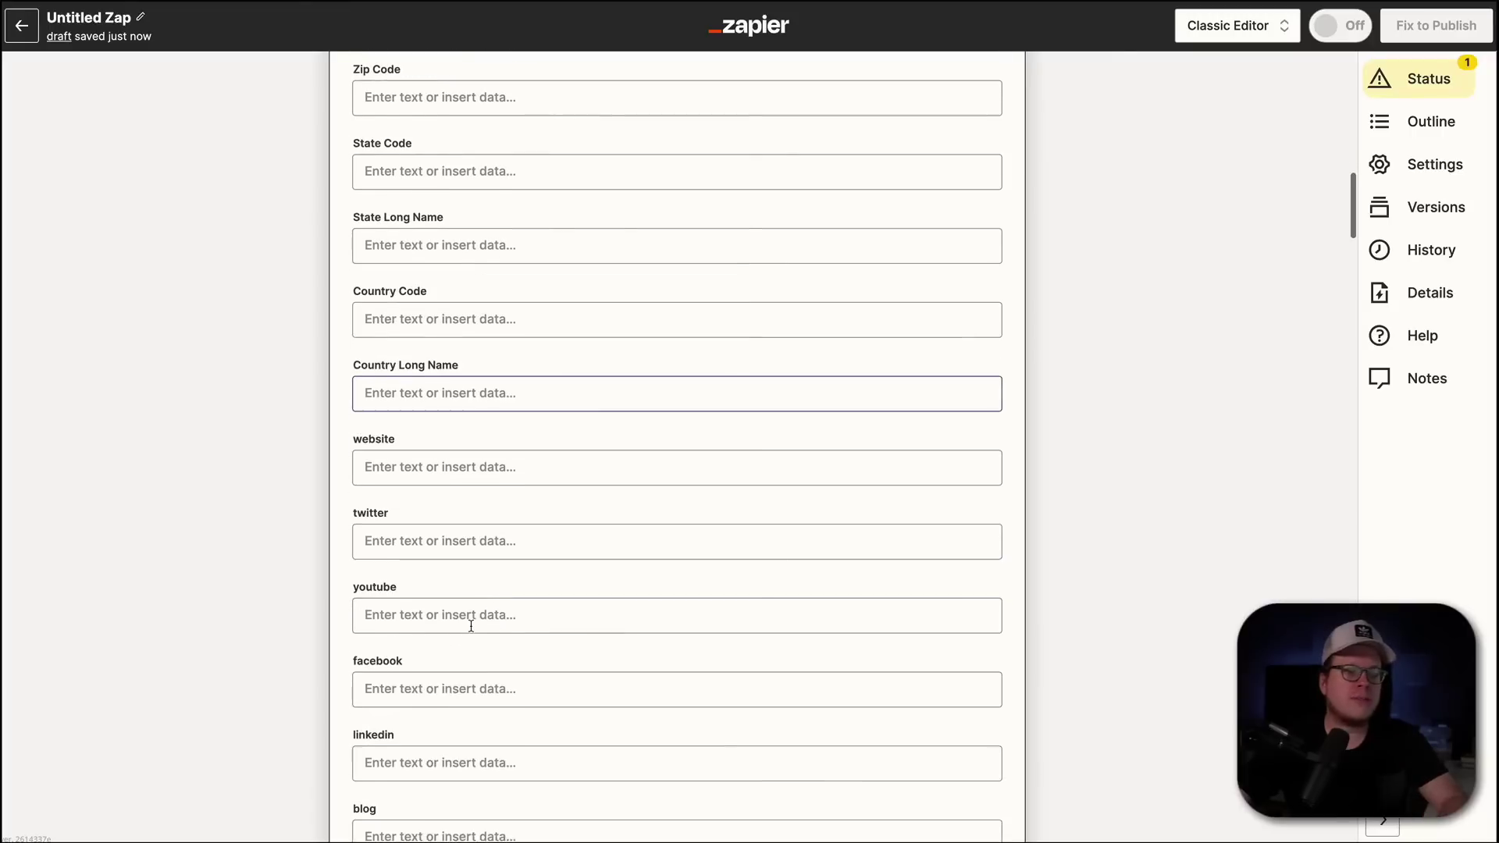
{"action": "scroll", "coordinate": [472, 631], "scroll_direction": "down", "scroll_amount": 10}
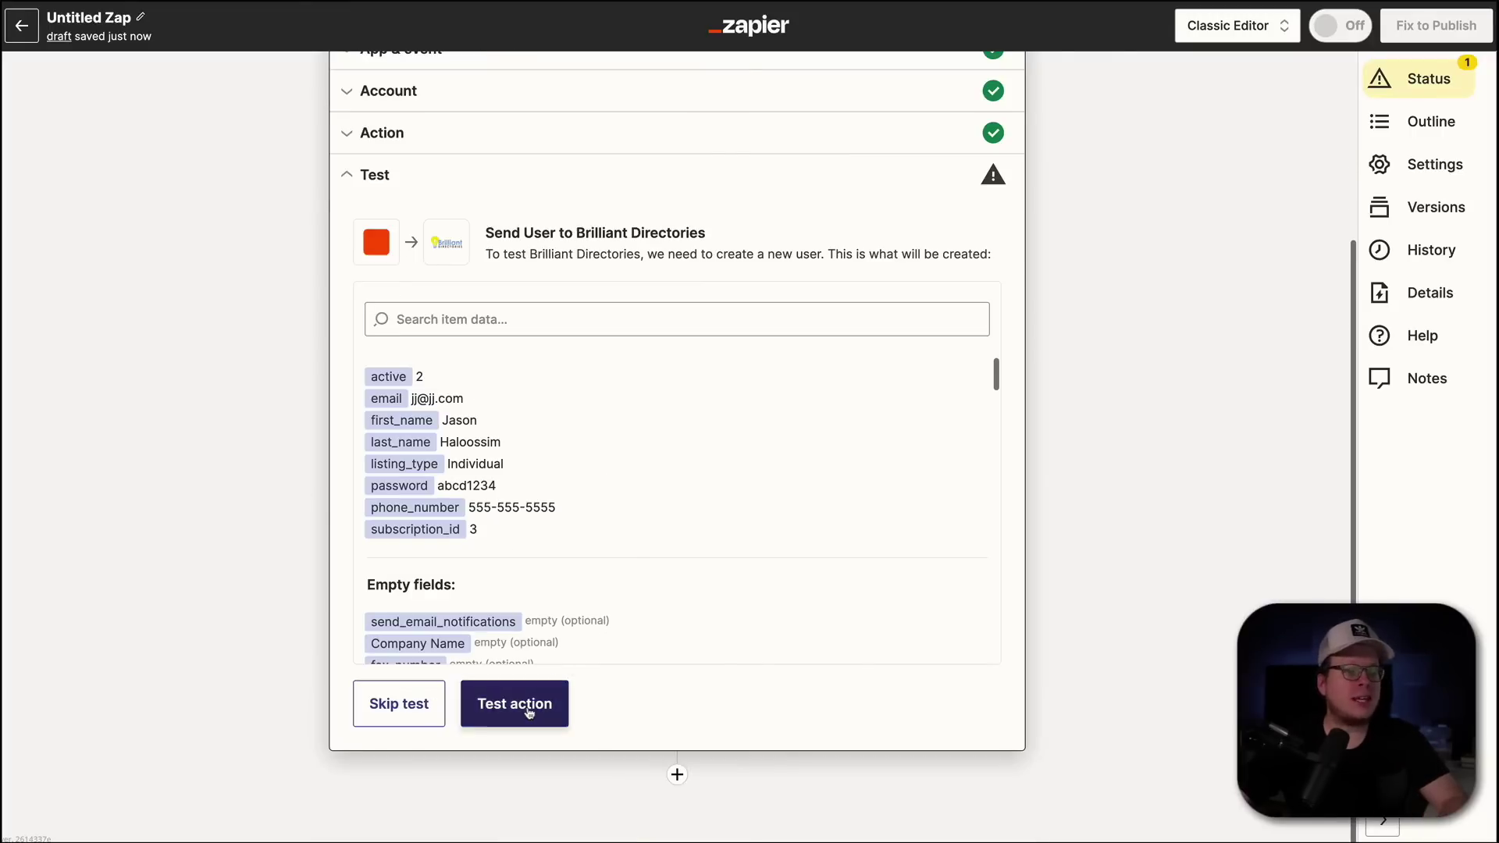
- Test the Create User action successfully, then publish the zap as v1
{"action": "left_click", "coordinate": [528, 707]}
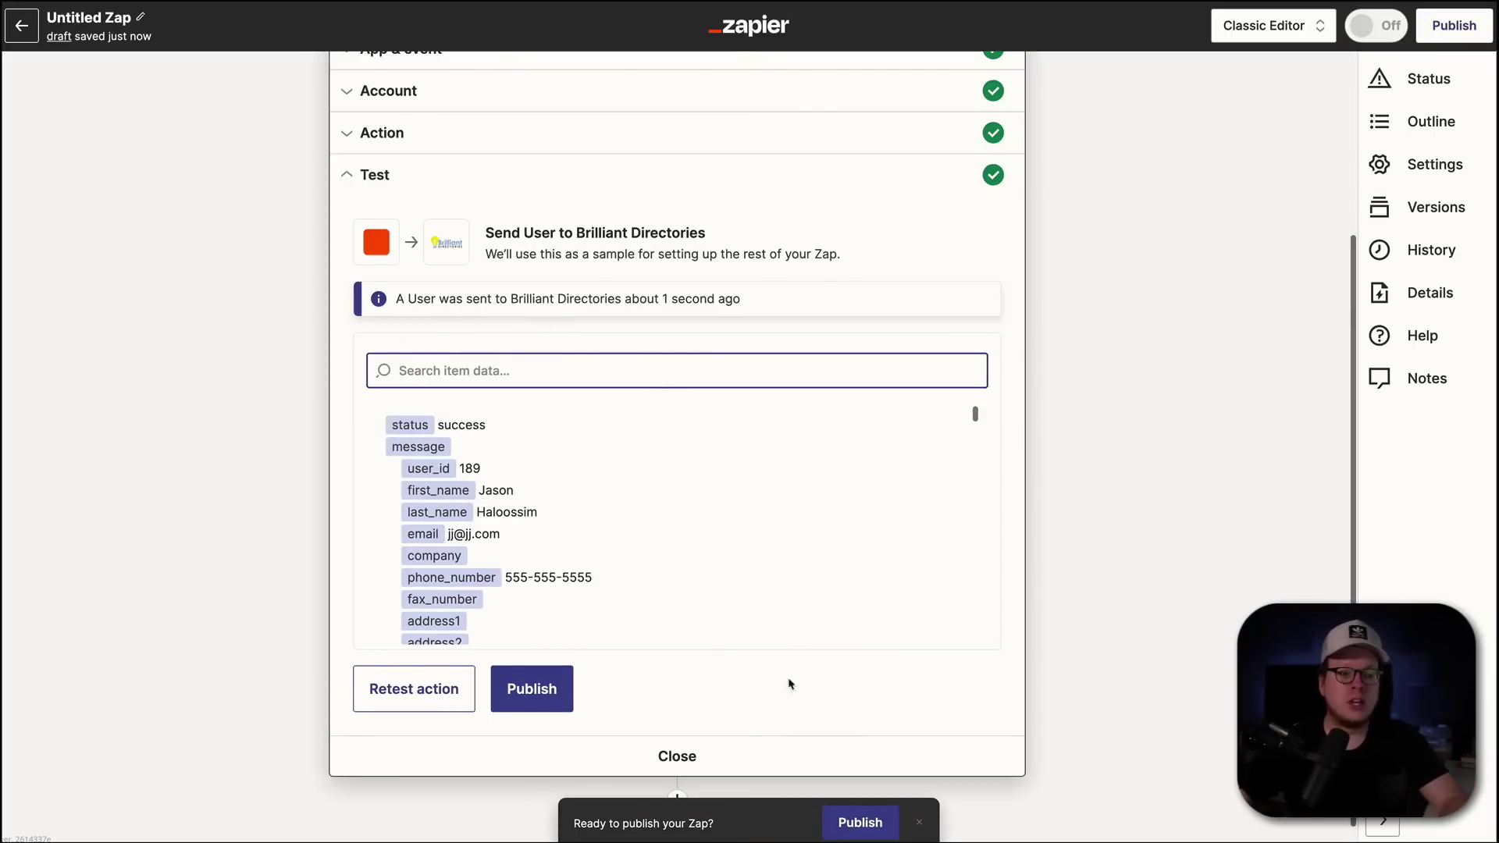
{"action": "left_click", "coordinate": [860, 820]}
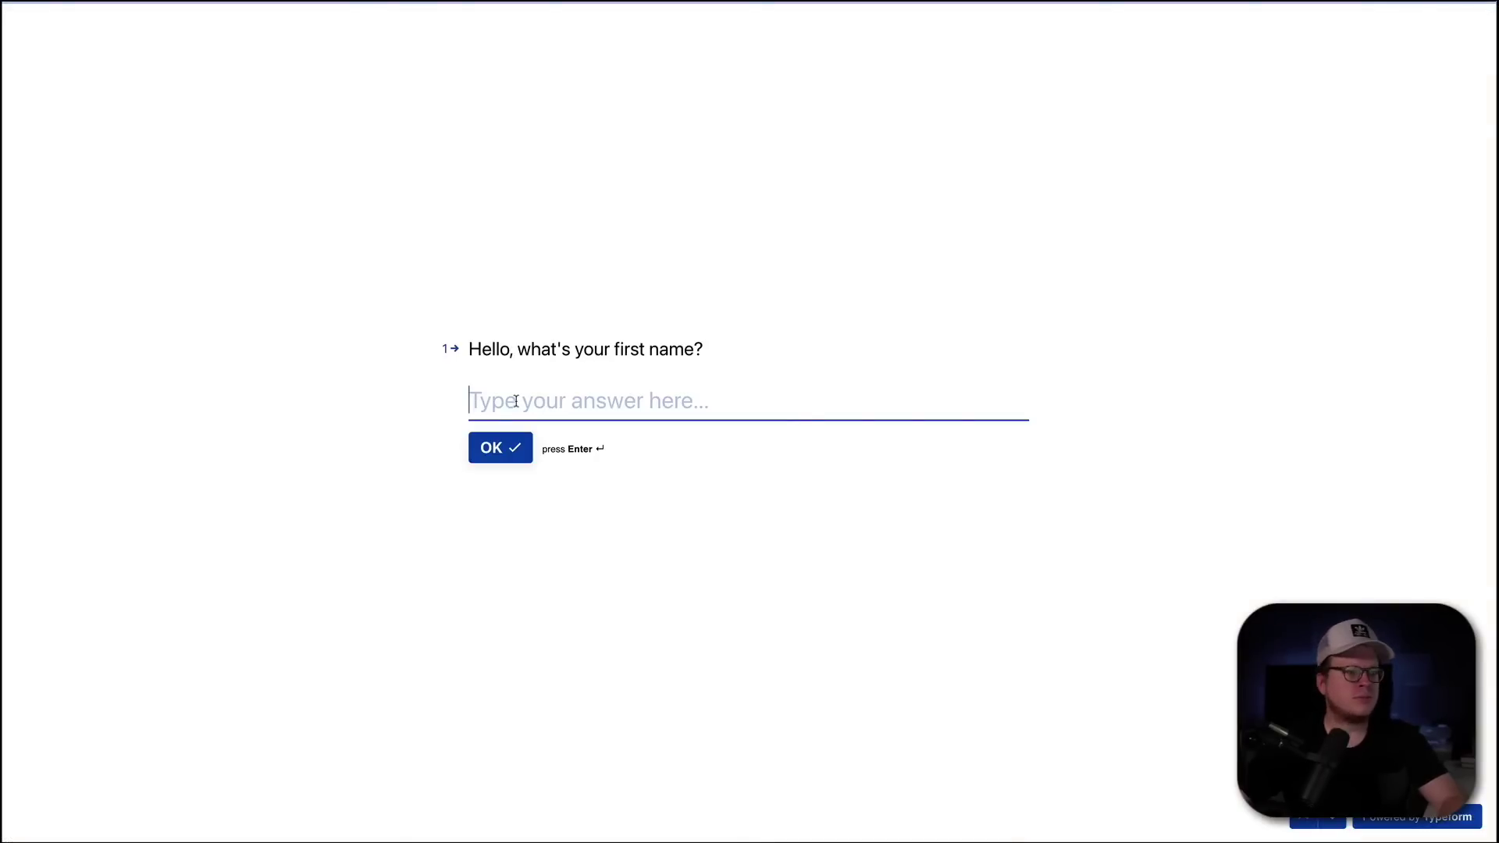
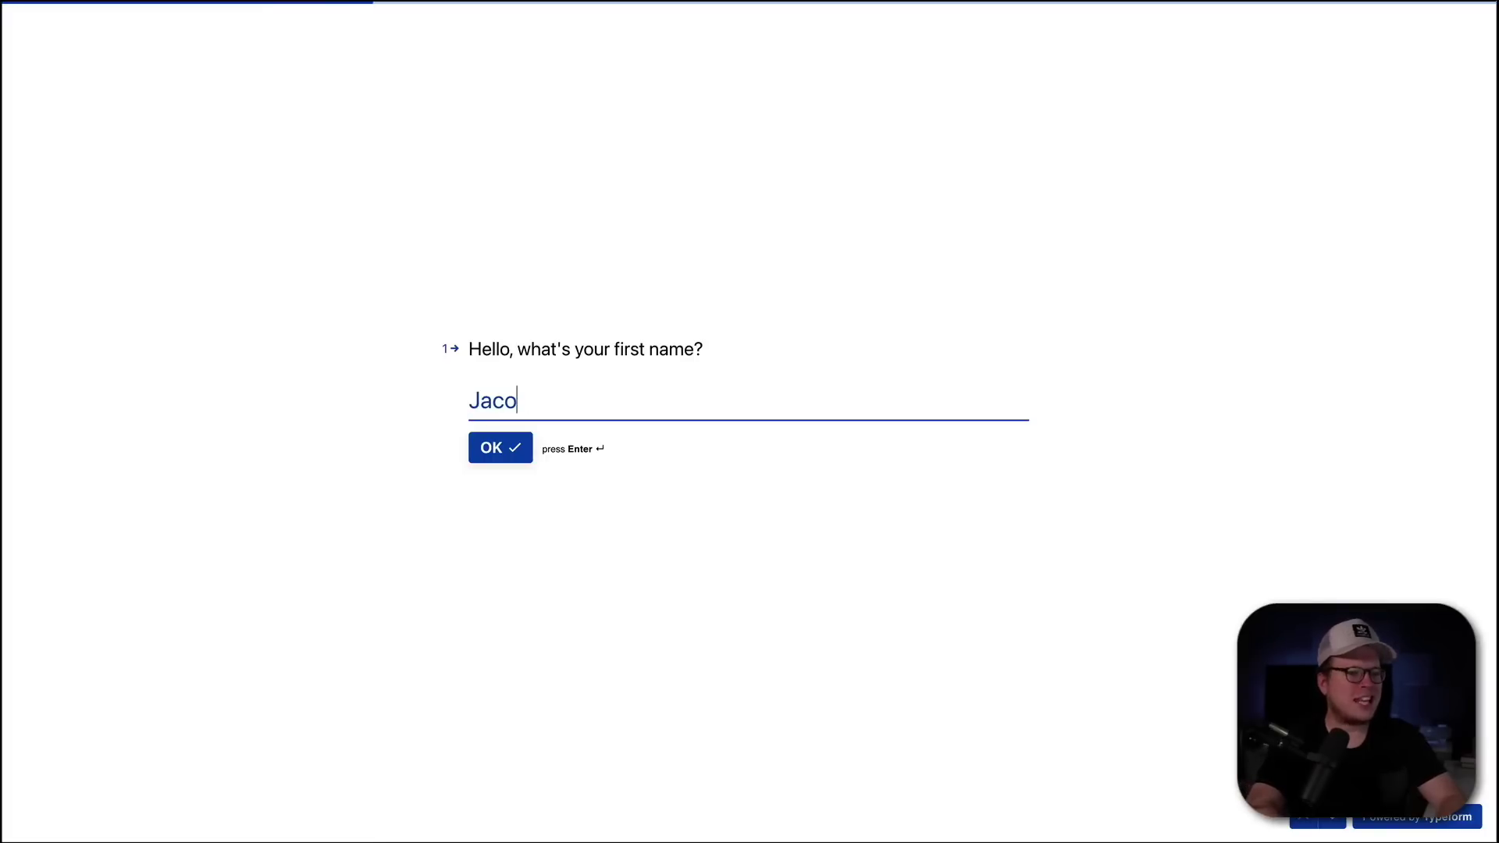
- Answer the Typeform first-name, last-name and phone-number questions with test values
{"action": "key", "text": "Return"}
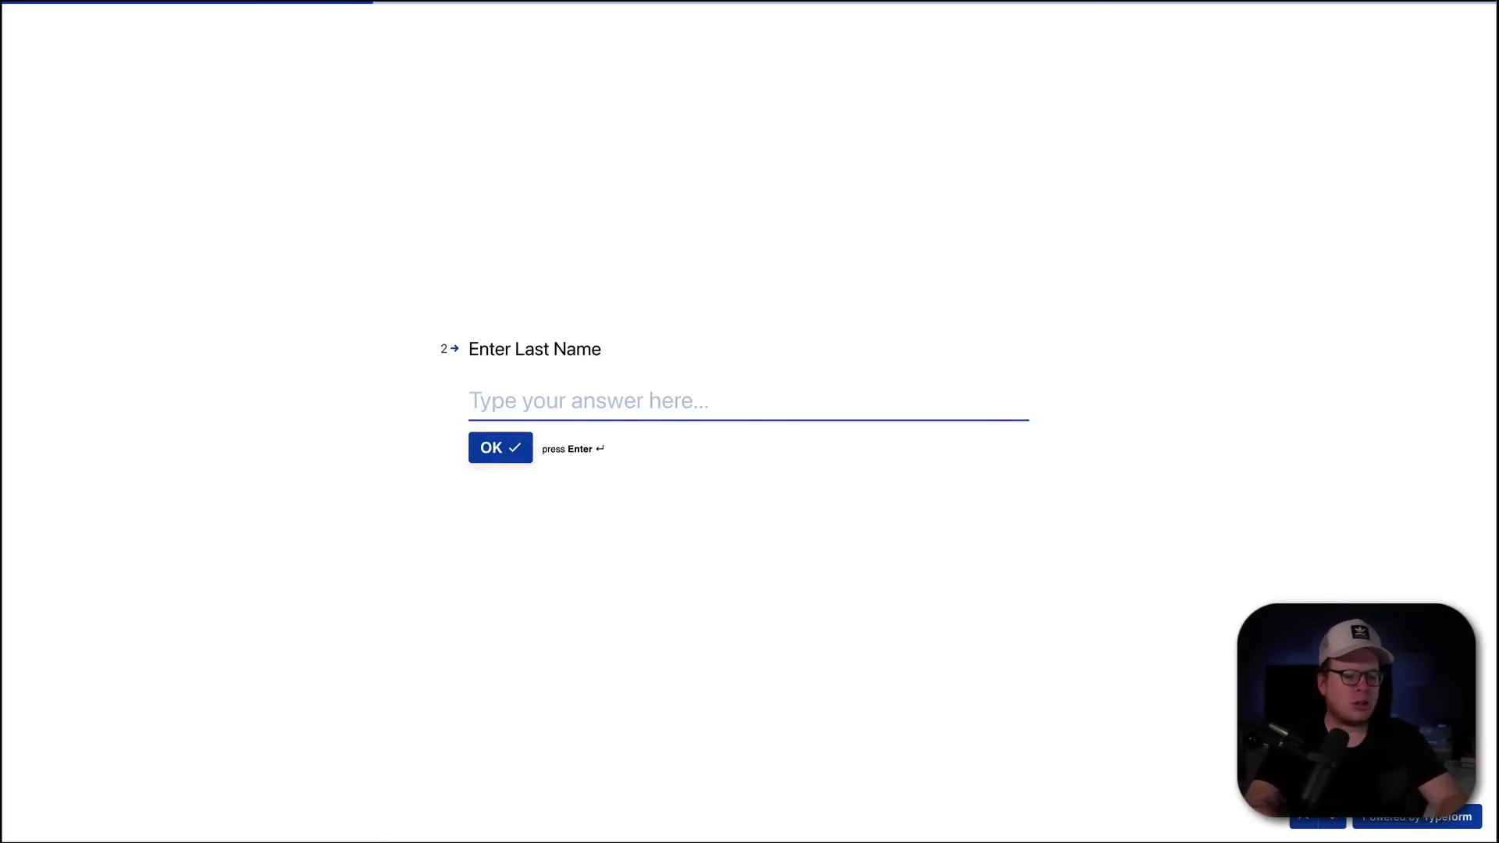
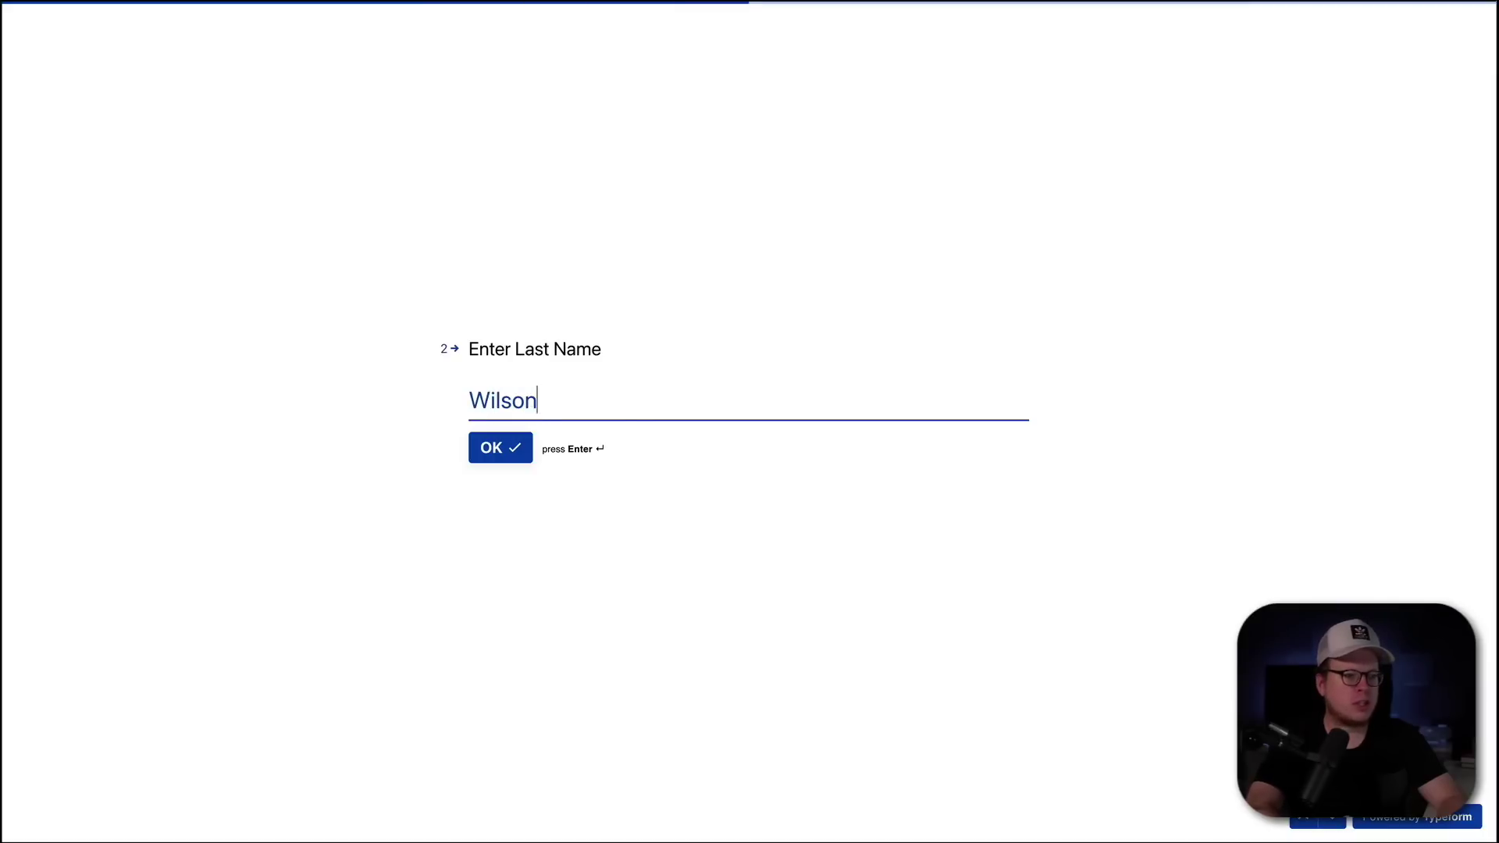
{"action": "key", "text": "Return"}
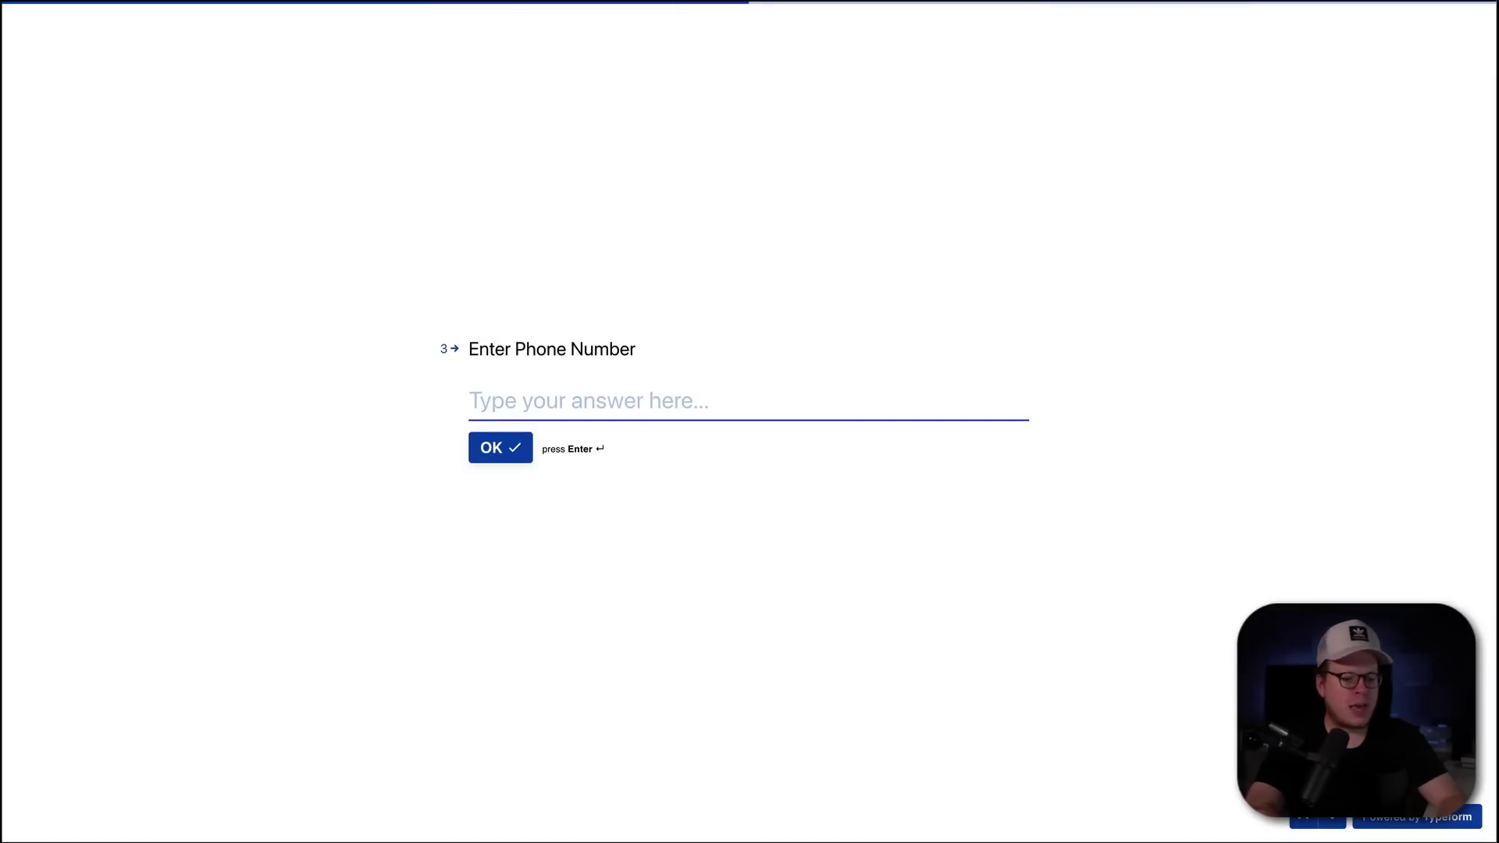
{"action": "type", "text": "5555555"}
{"action": "key", "text": "Return"}
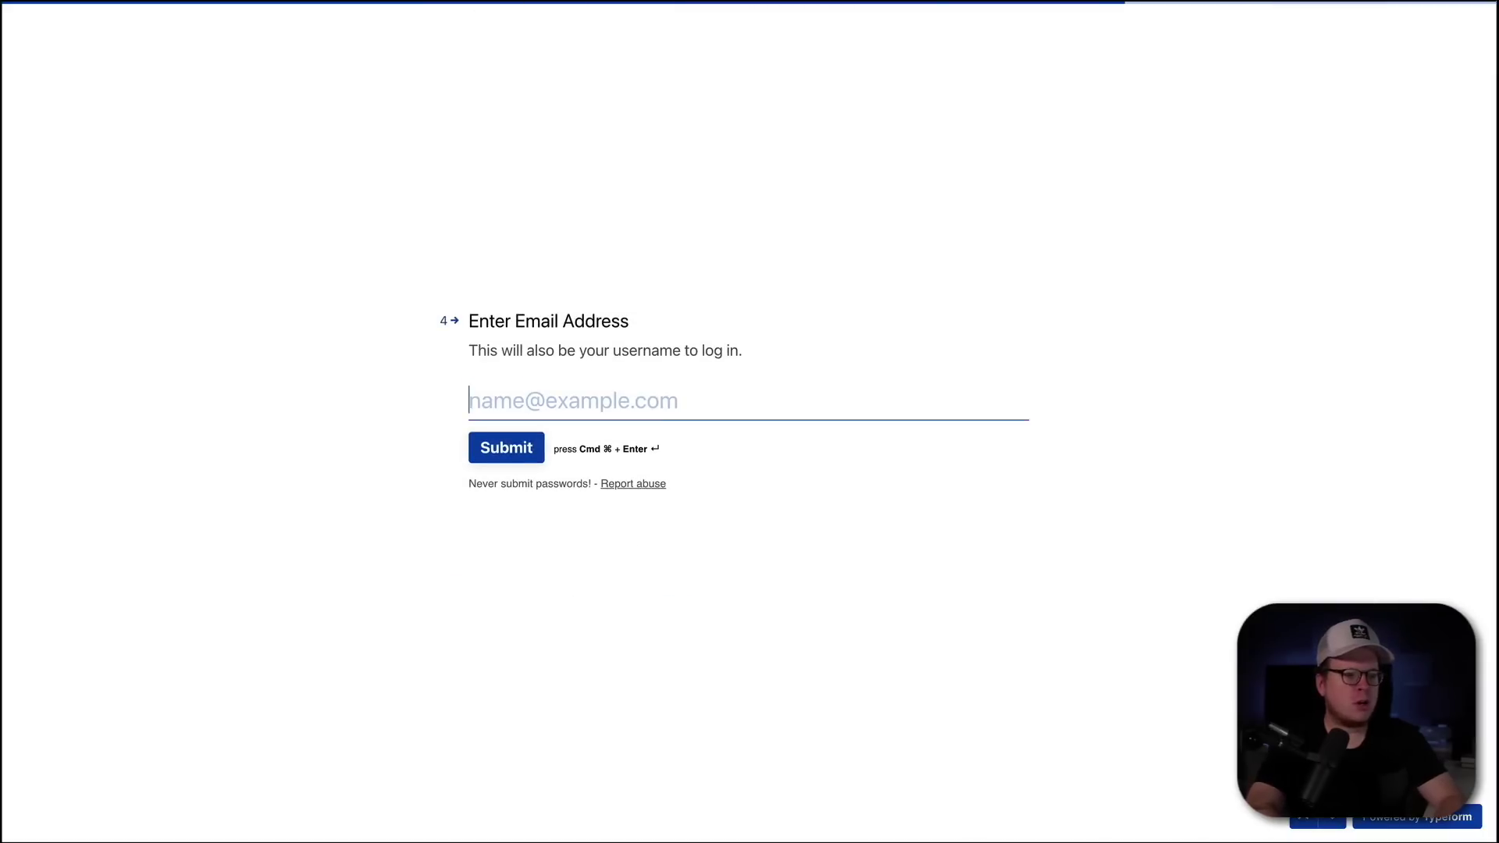
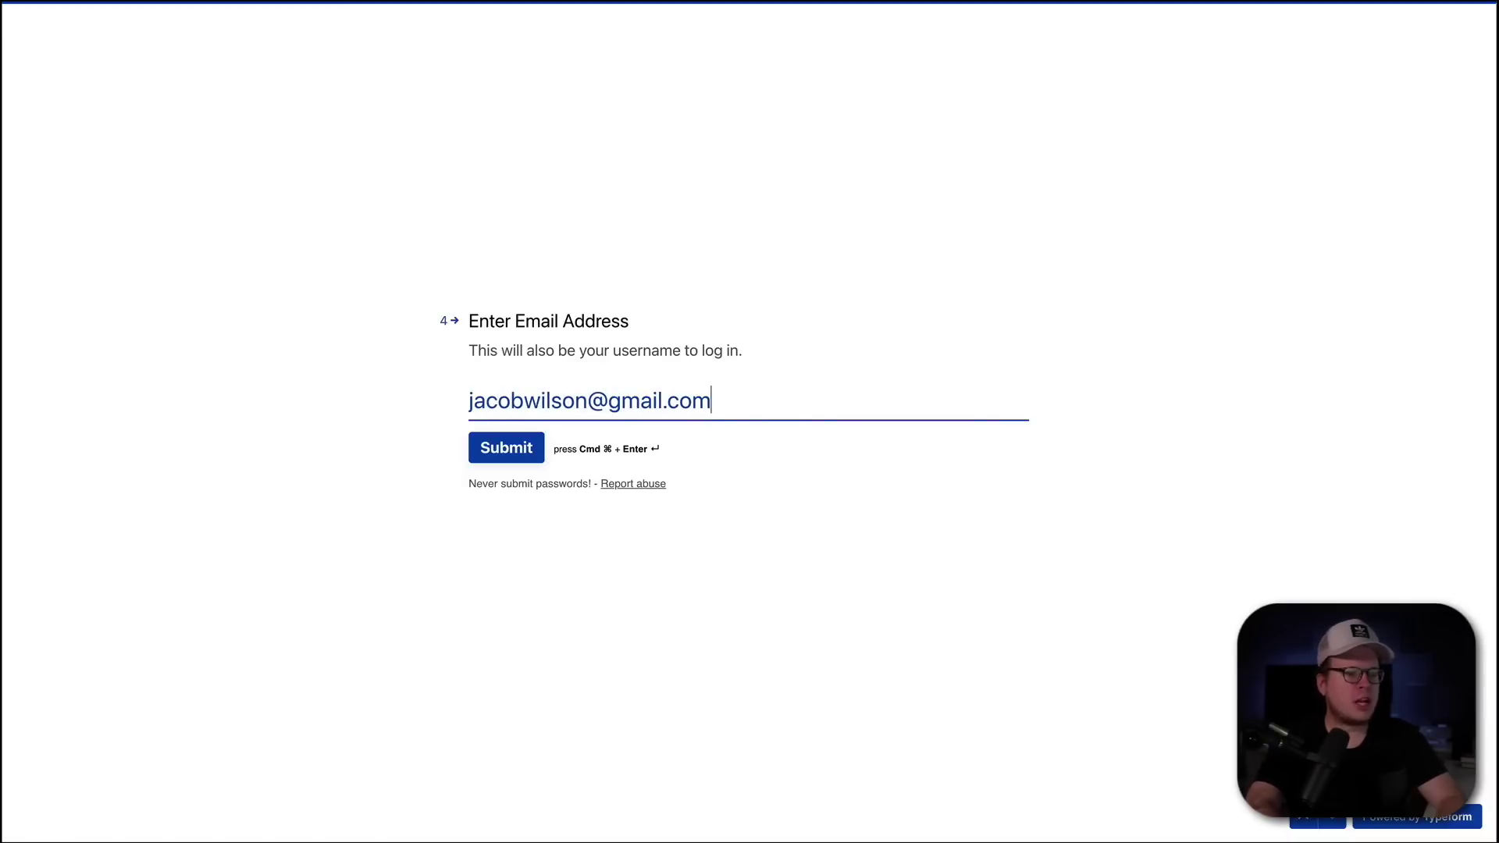
- Enter a test e-mail address, fix its typo, and submit the form
{"action": "left_click", "coordinate": [527, 455]}
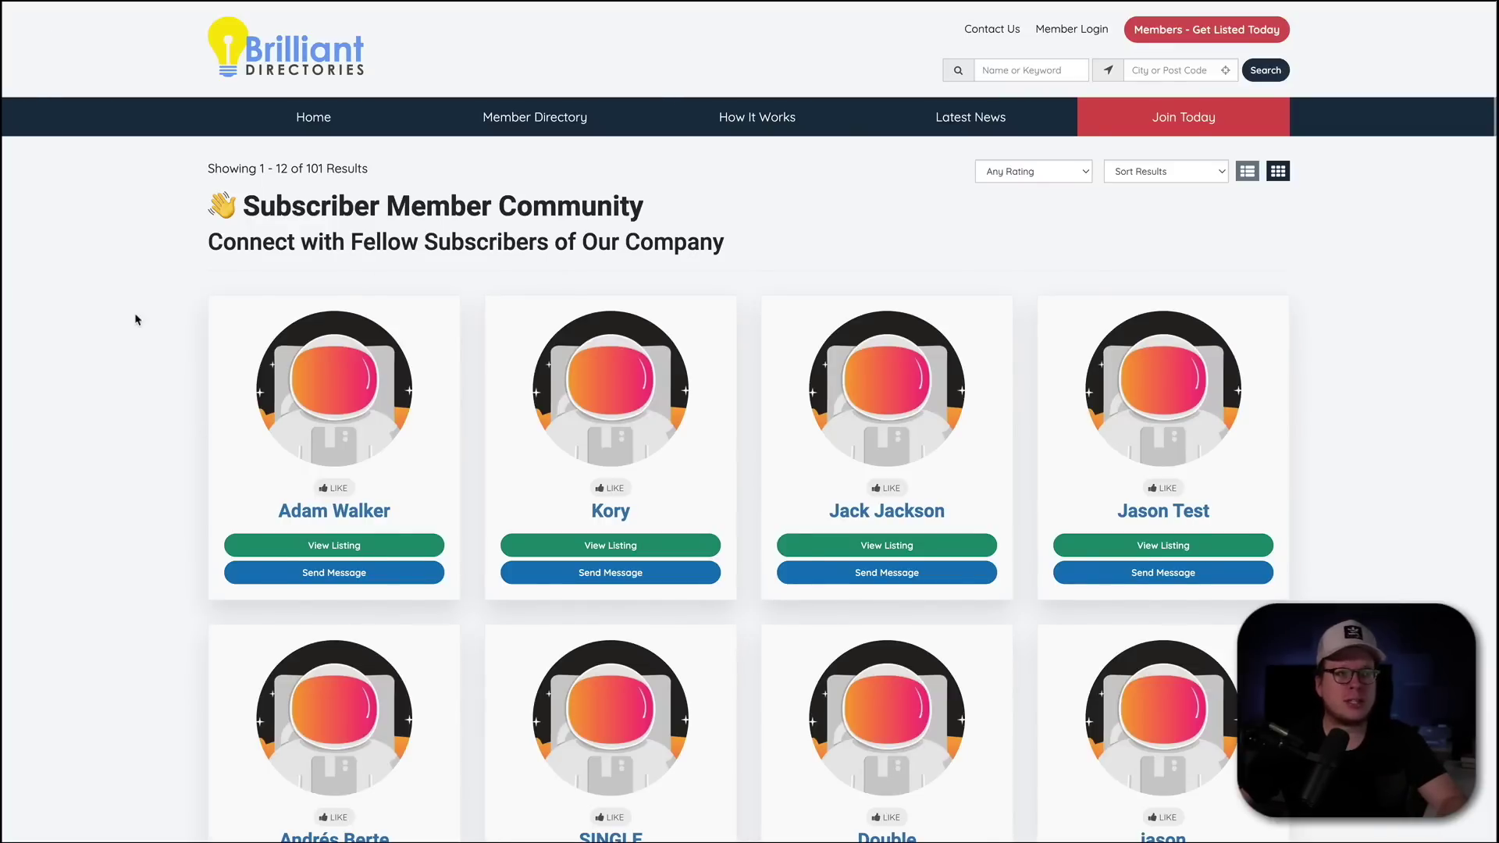
- Reload the Member Directory so the new test member appears, bringing the count to 103
{"action": "key", "text": "F5"}
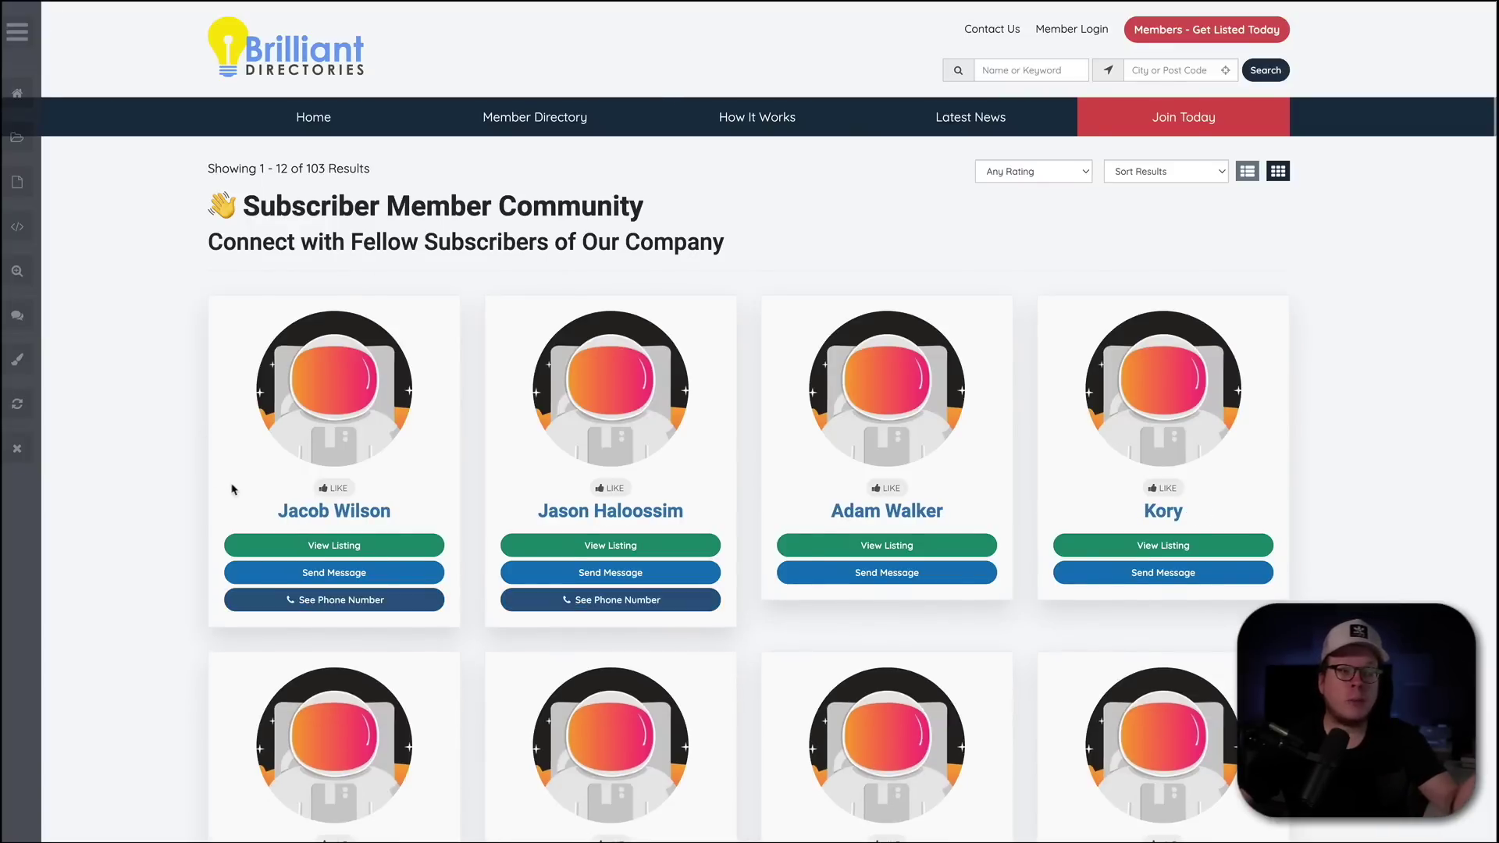